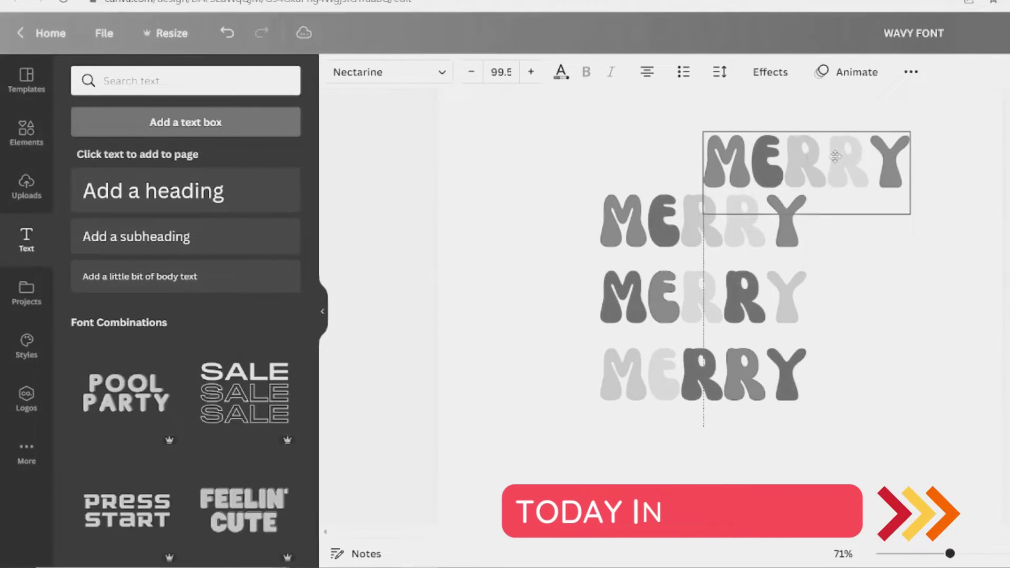
Show the finished three-line MERRY preview, then move on to Etsy's wavy Christmas sweatshirt results
click(107, 264)
drag(181, 353, 129, 352)
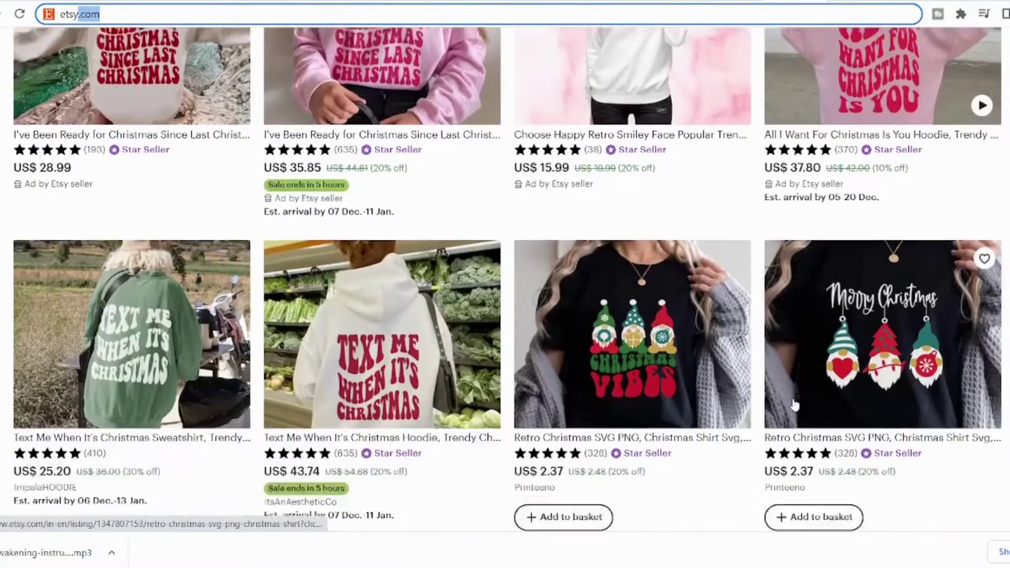
scroll(853, 359, down, 5)
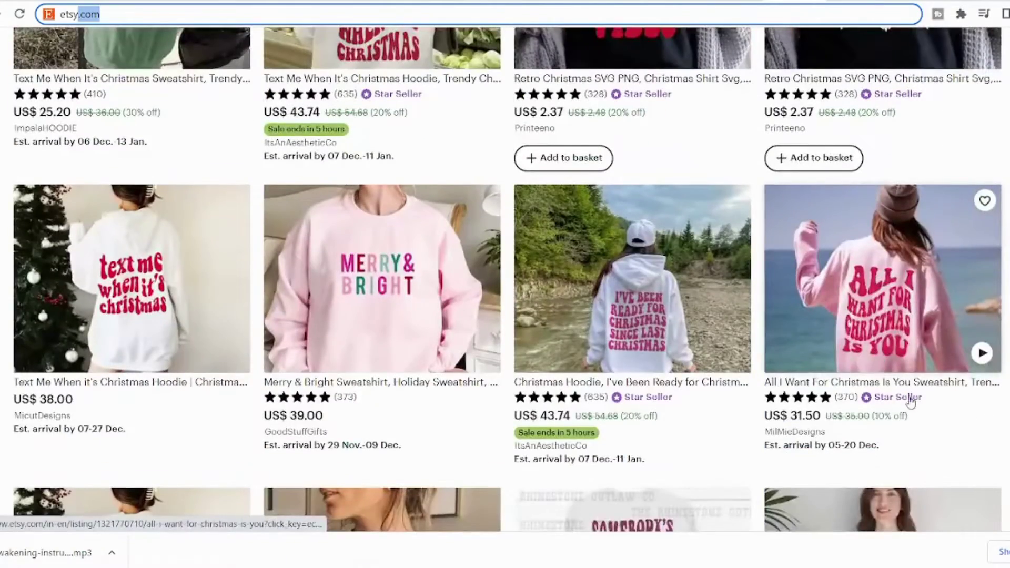
scroll(911, 402, down, 4)
scroll(505, 284, down, 5)
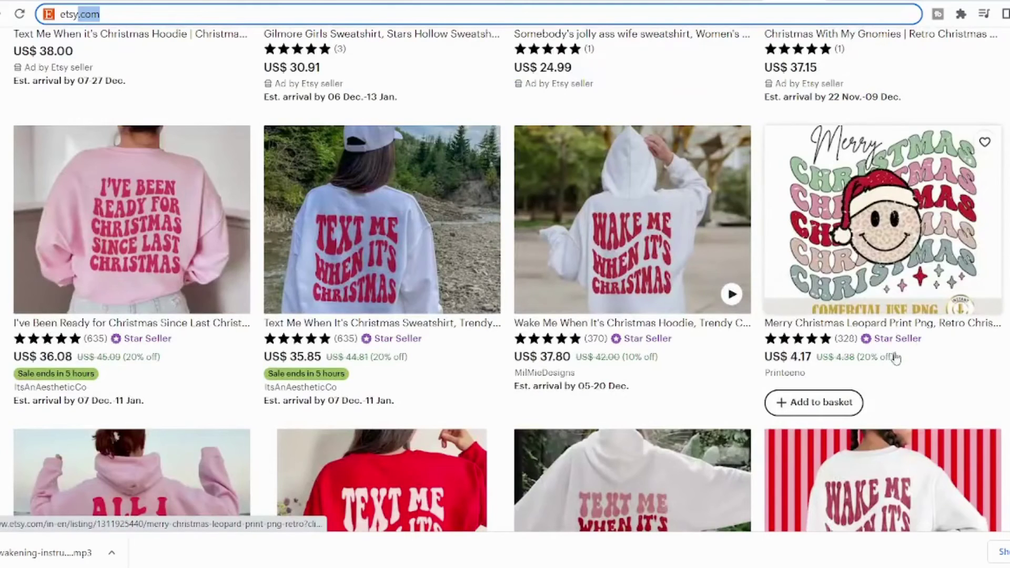
scroll(862, 229, down, 3)
scroll(862, 229, down, 2)
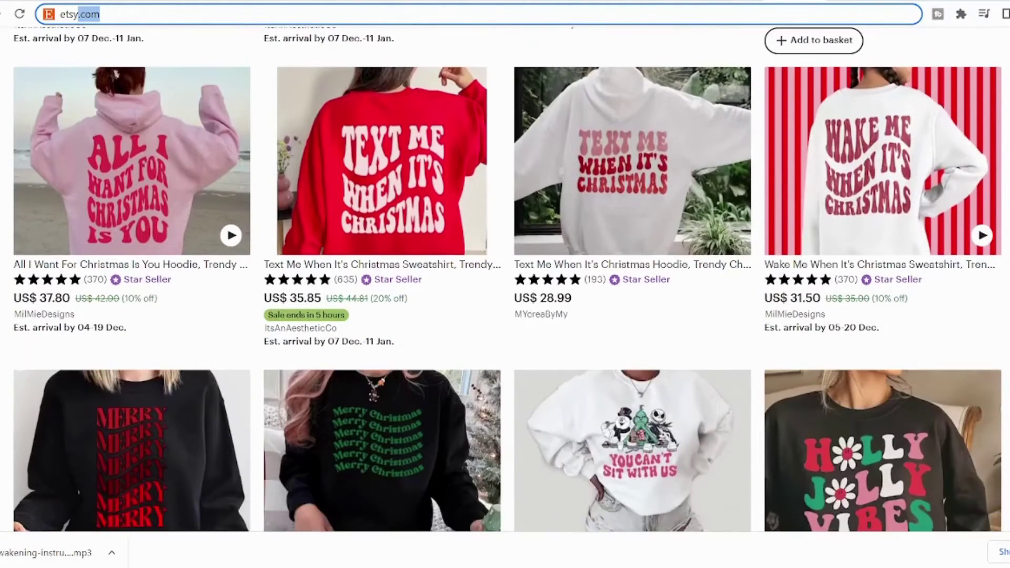
scroll(505, 285, down, 2)
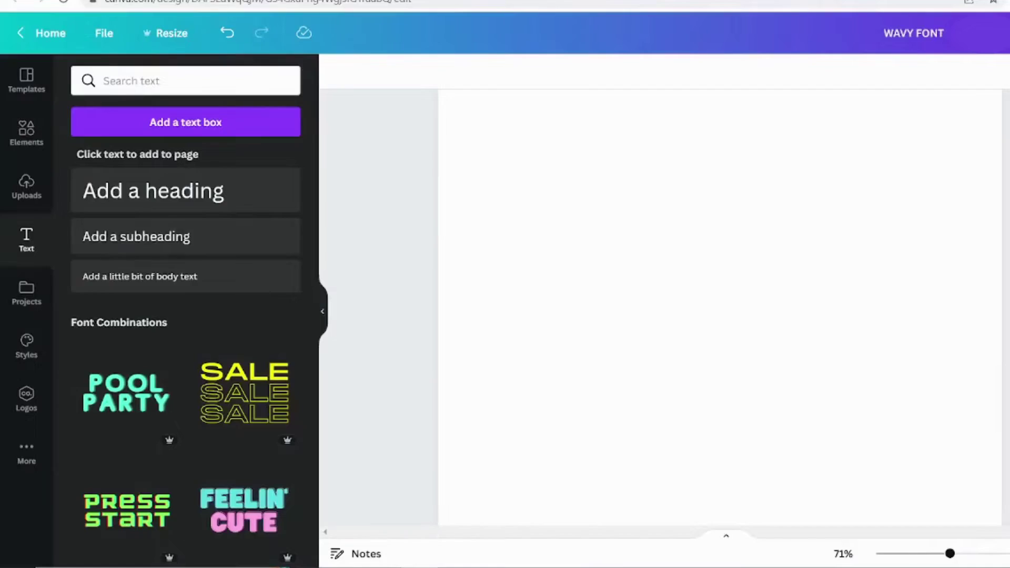
Add a MERRY heading in the retro Nectarine font, enlarge it, and select its M
click(233, 183)
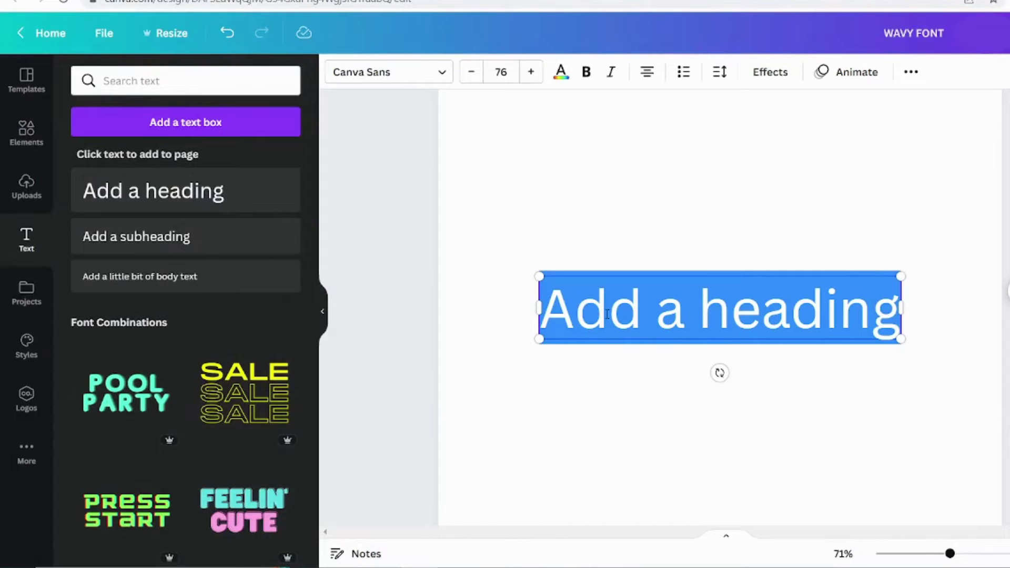
text(MERRY)
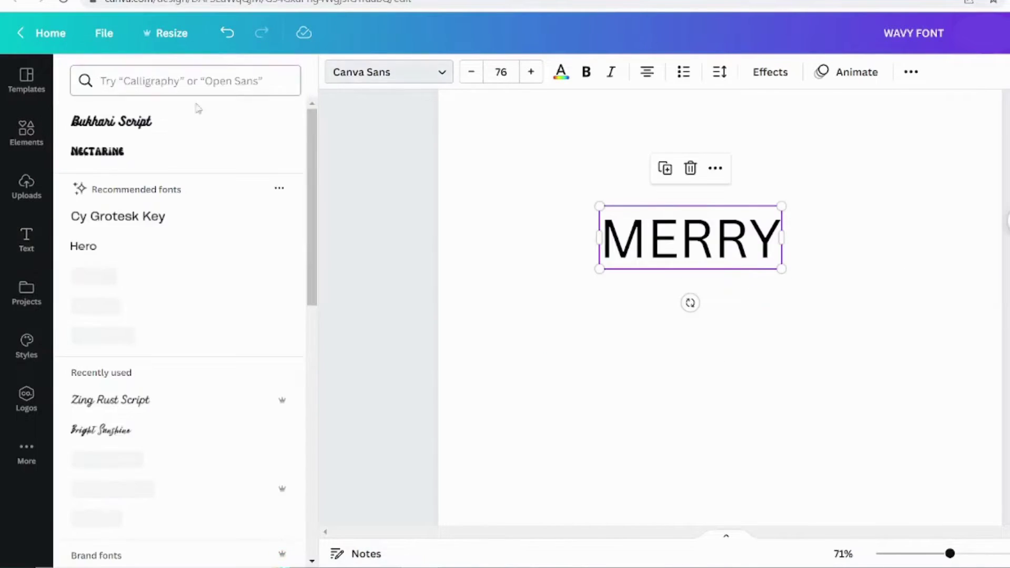
click(114, 81)
text(RE)
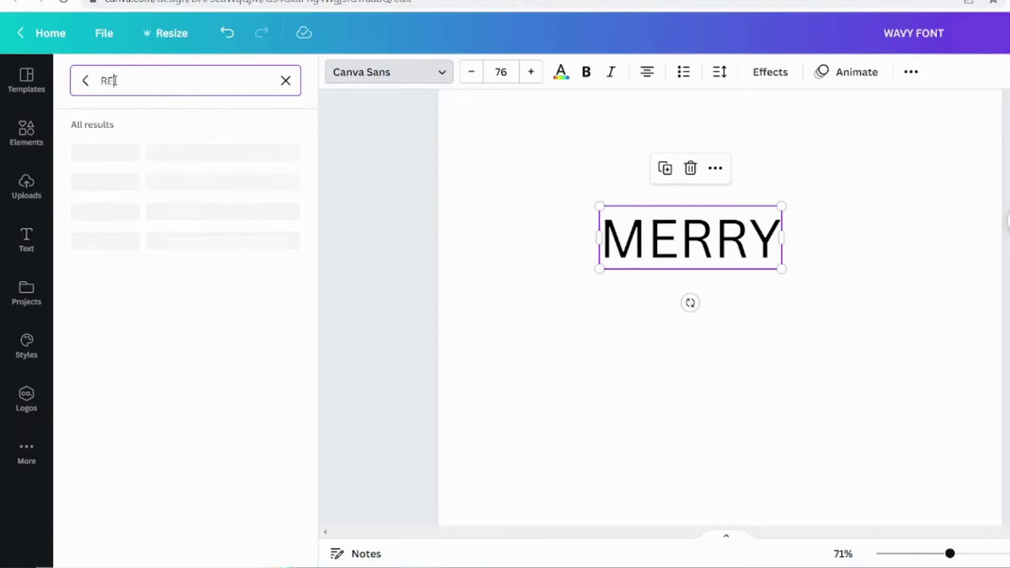
text(TRO)
click(97, 437)
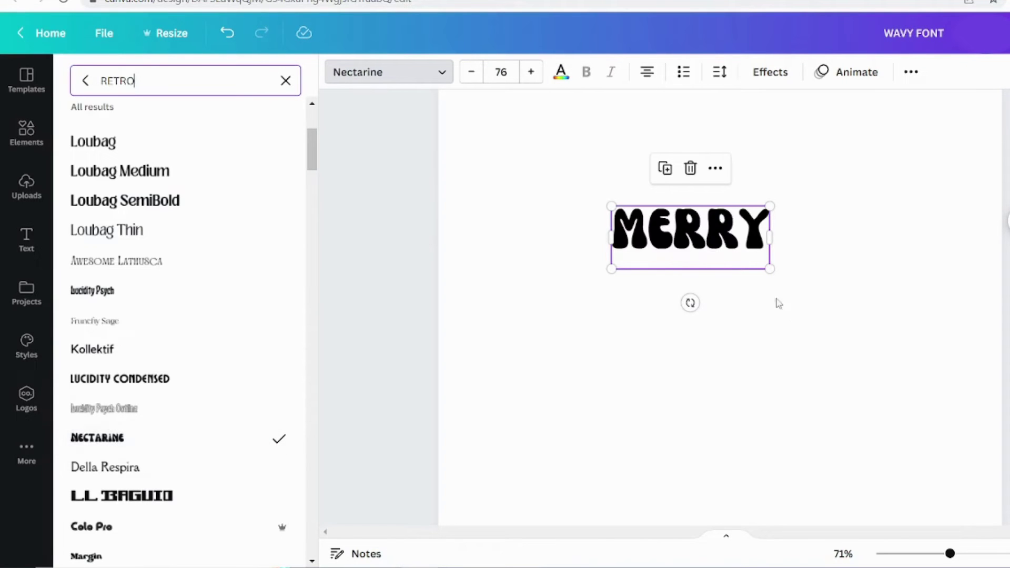
drag(769, 269, 812, 293)
double_click(647, 229)
click(647, 229)
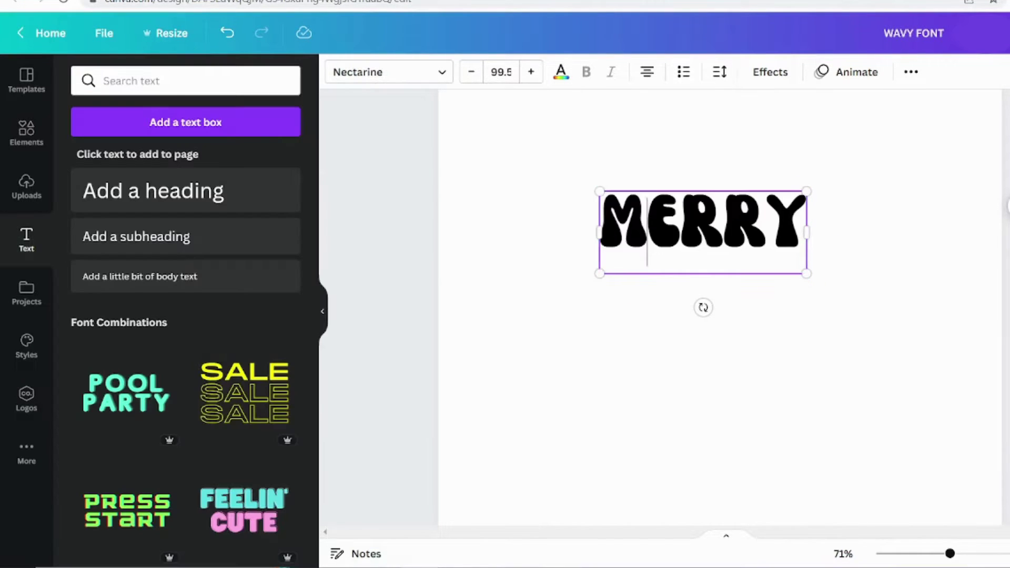
drag(629, 220, 589, 214)
Colour MERRY's M red, select the first R, and place a duplicate MERRY just below
click(561, 74)
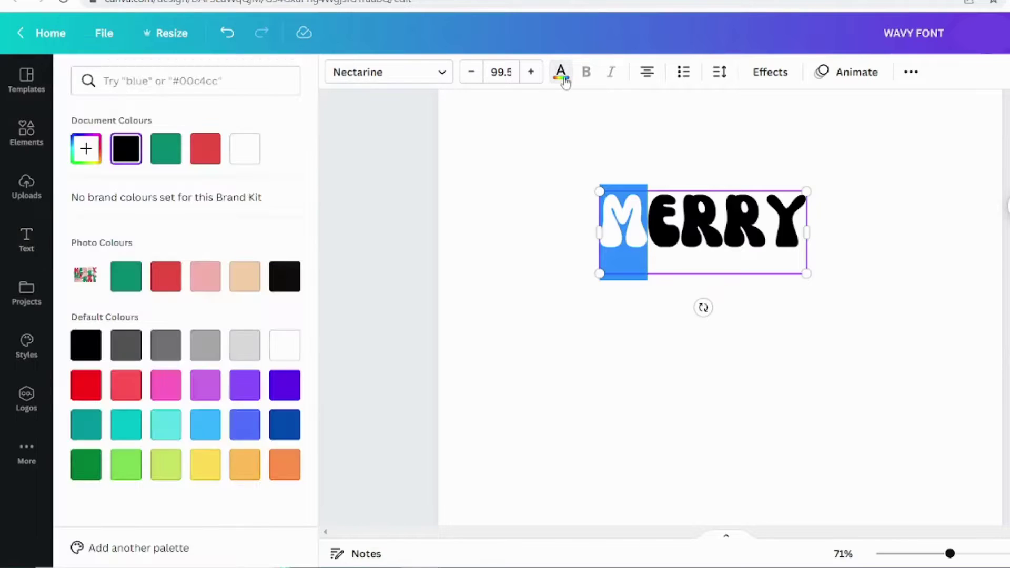
click(205, 149)
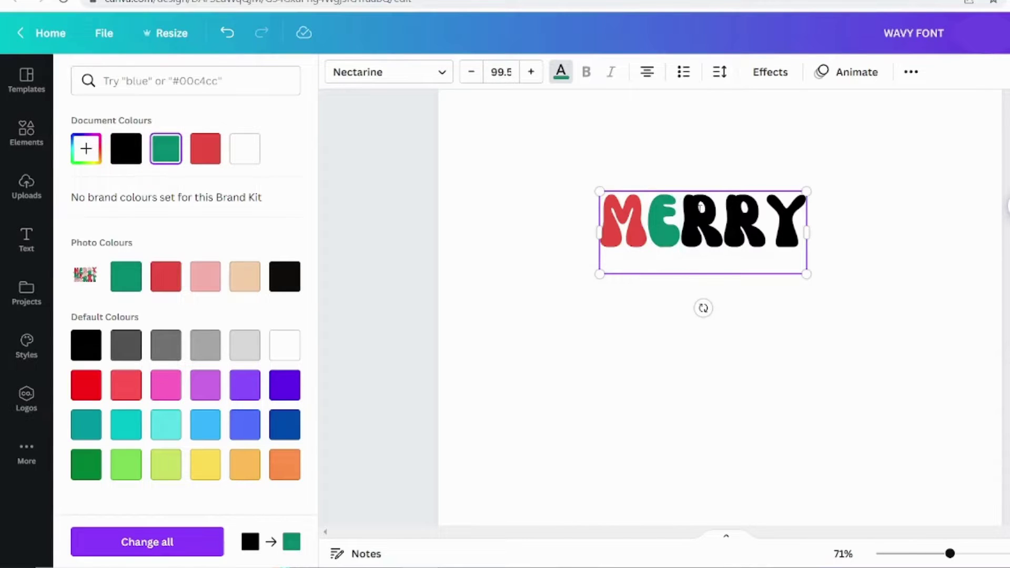
drag(701, 207, 724, 208)
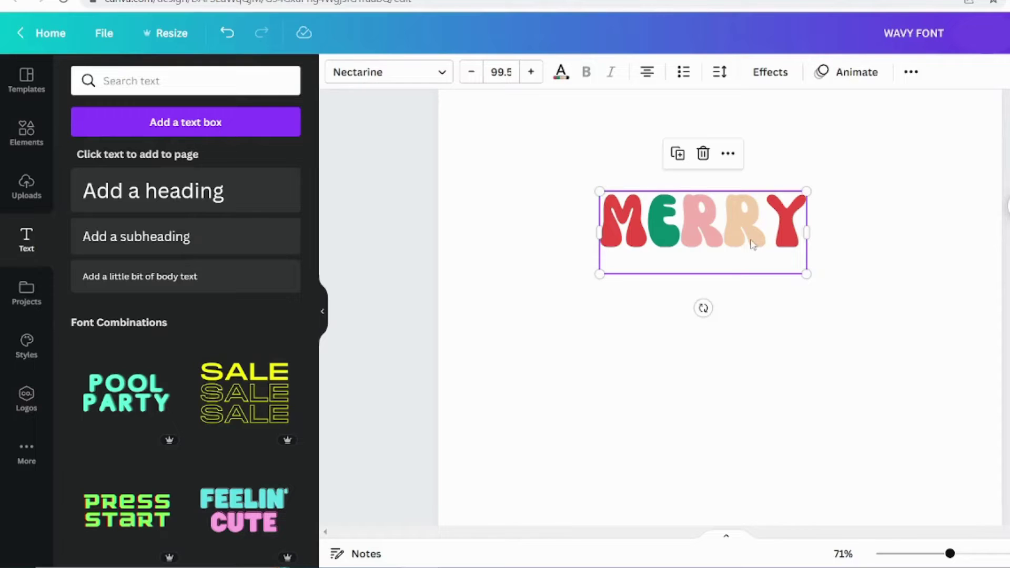
drag(751, 245, 748, 316)
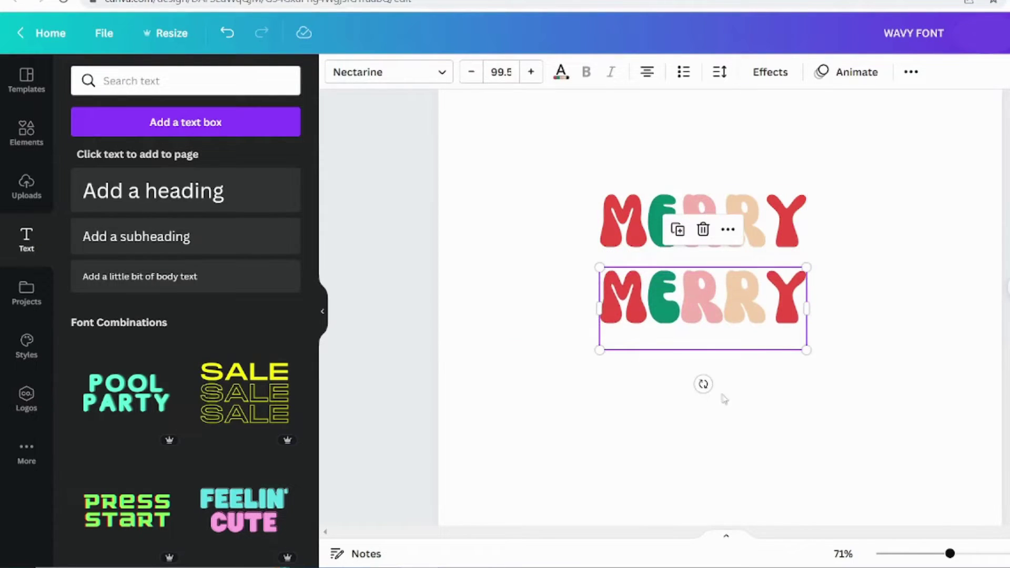
Colour the lower MERRY's M green, first R beige and second R green
click(647, 339)
drag(641, 300, 616, 307)
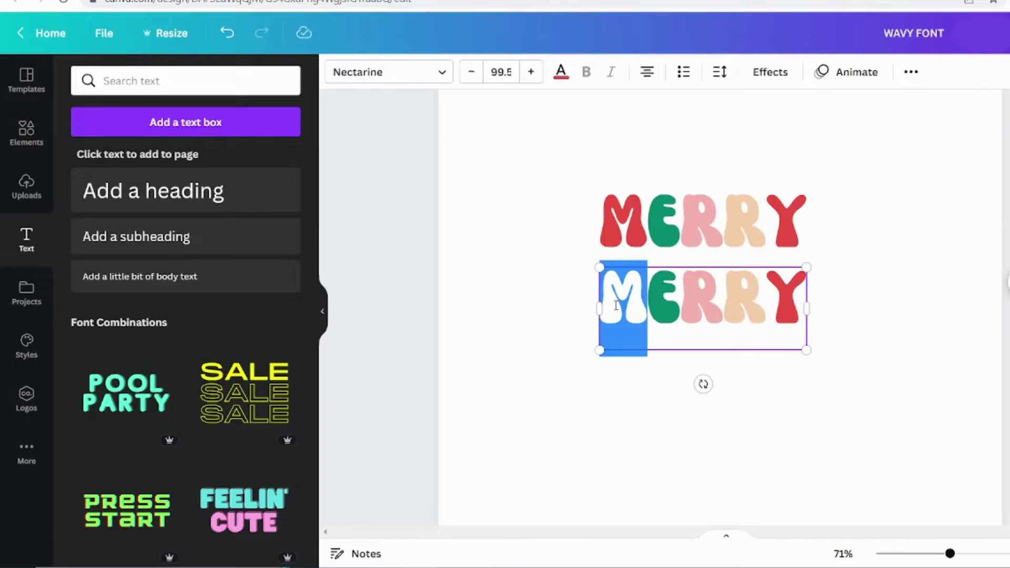
click(561, 72)
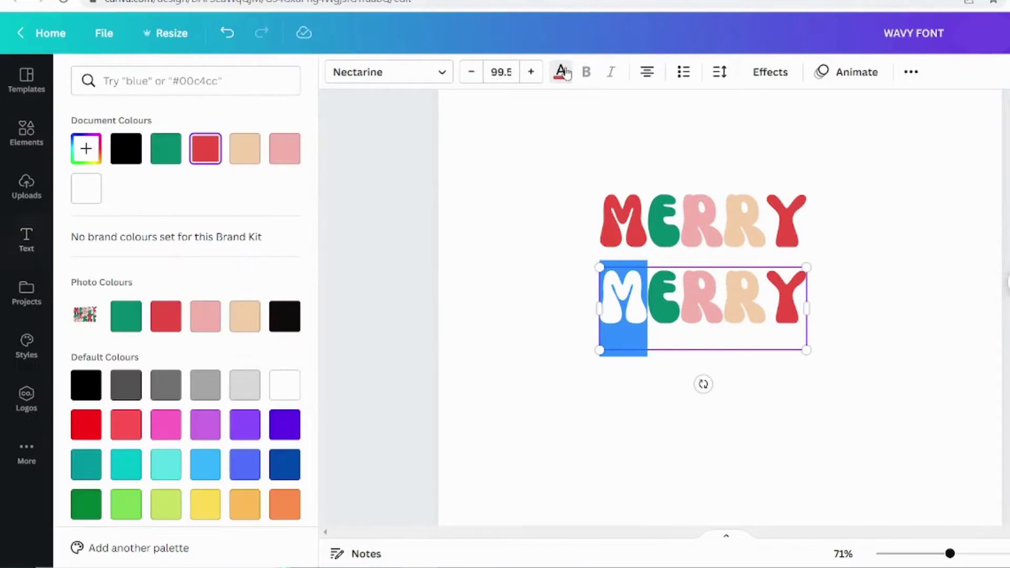
click(172, 154)
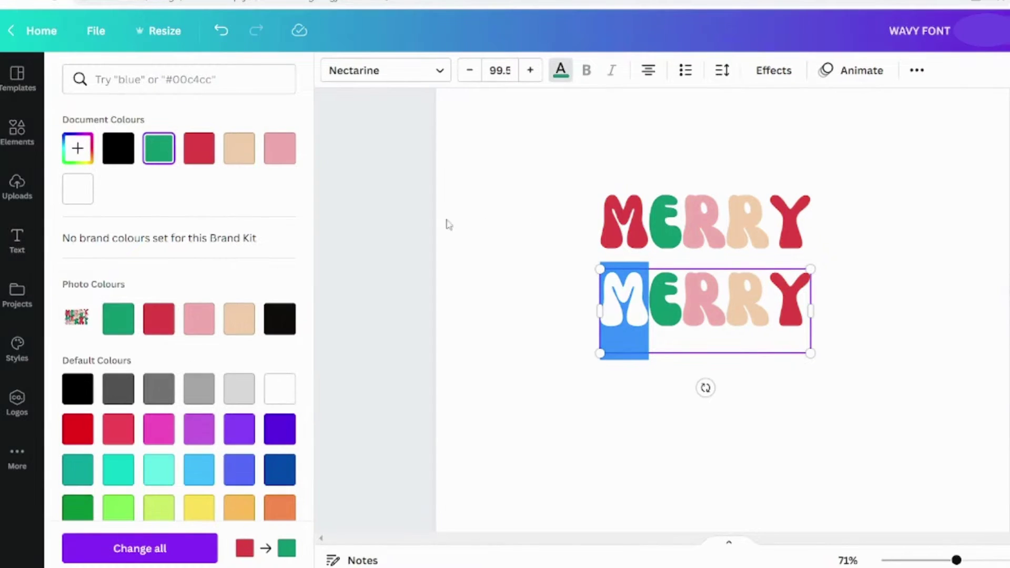
key(Right)
key(shift+Right)
key(Right)
key(shift+Right)
click(239, 149)
key(Right)
key(shift+Right)
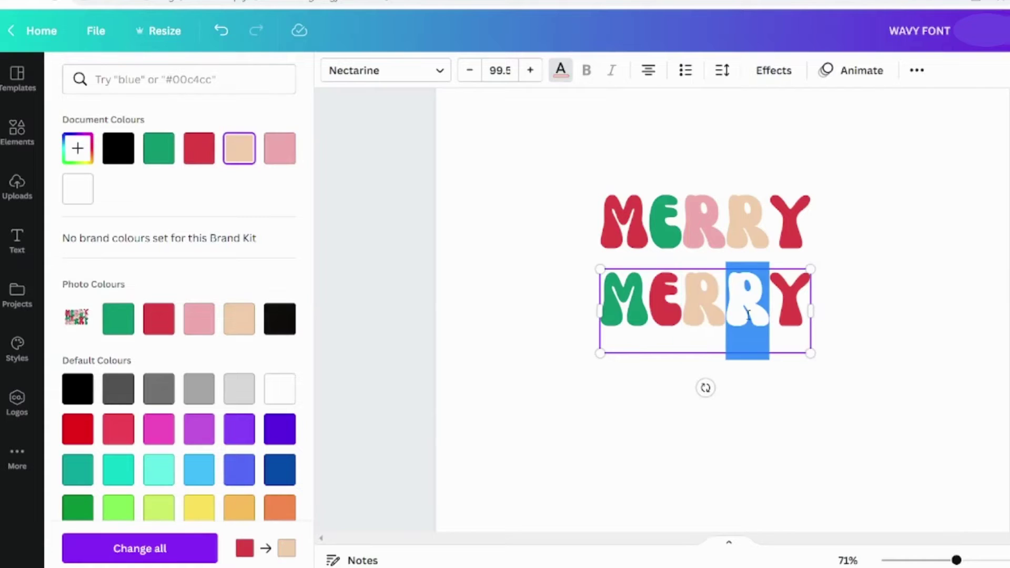
click(157, 149)
Recolour the lower MERRY's Y red
key(Right)
key(shift+Right)
click(279, 149)
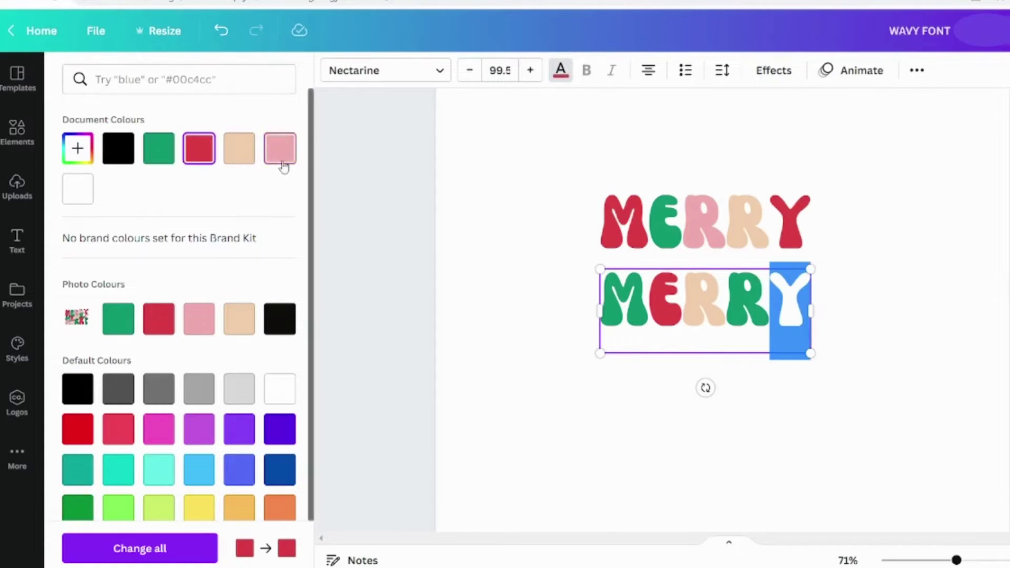
key(Escape)
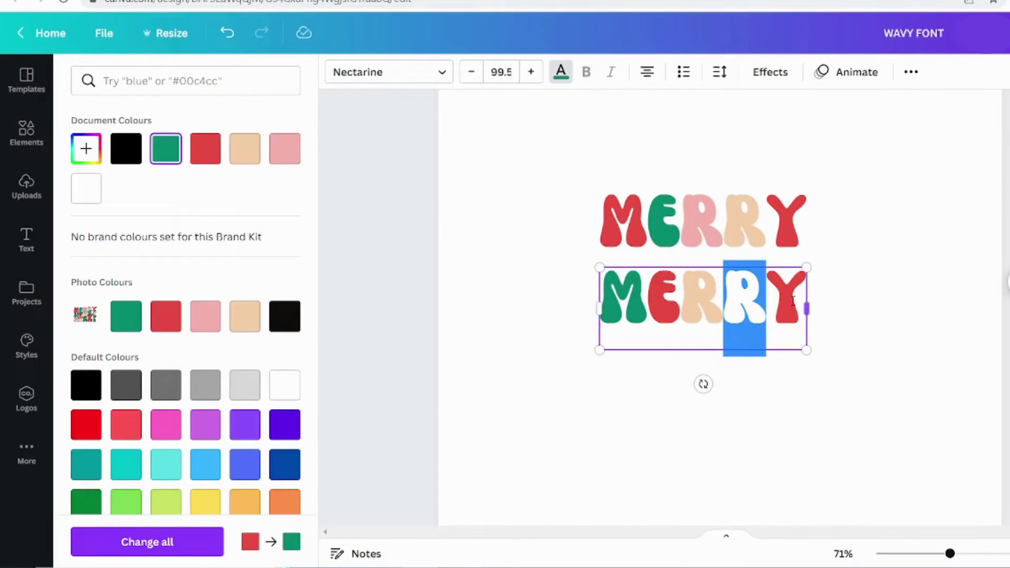
click(778, 297)
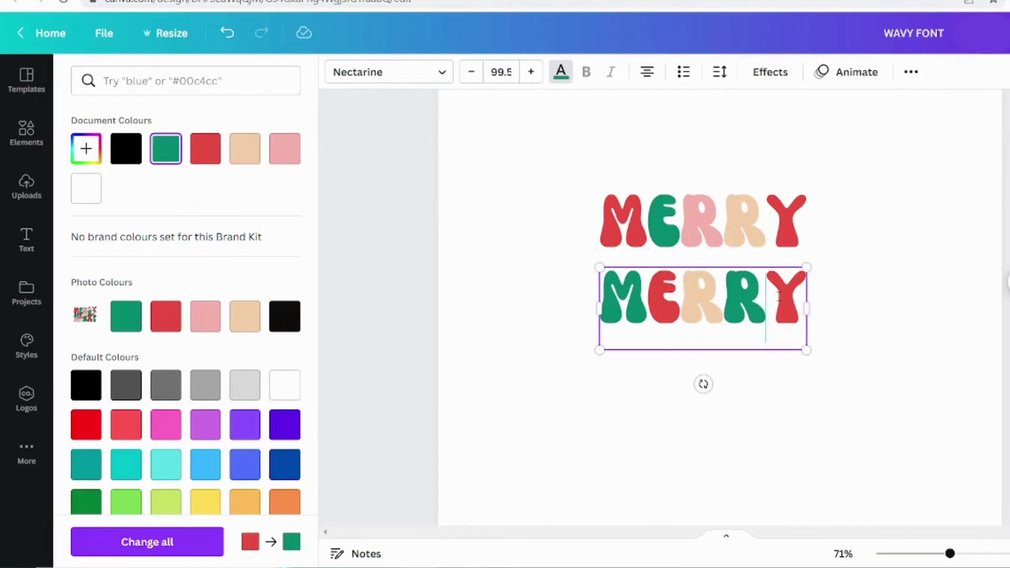
key(shift+Right)
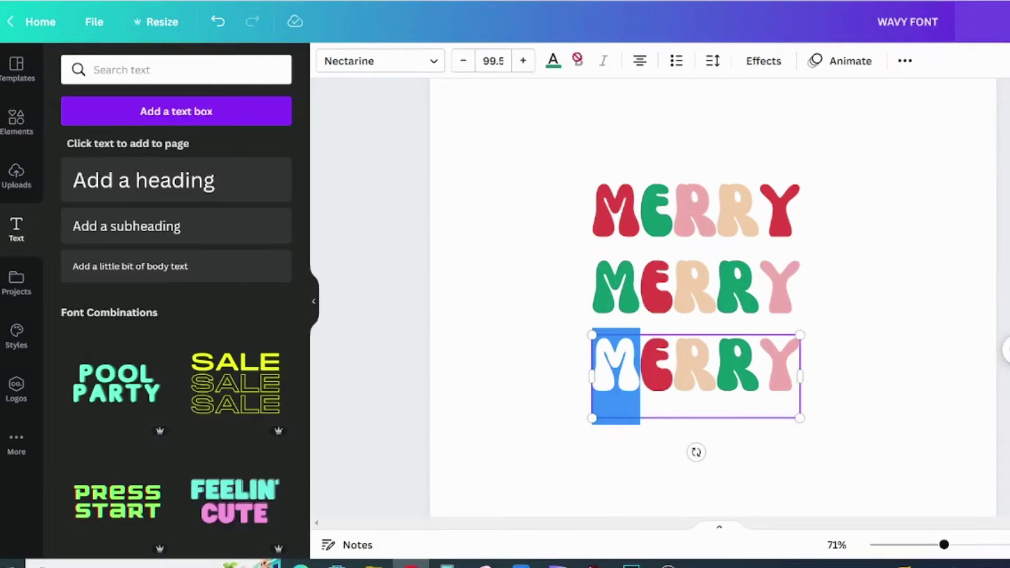
click(552, 61)
Colour the third MERRY's M pink, E beige, first R green and second R red
click(279, 142)
key(shift+Right)
click(235, 138)
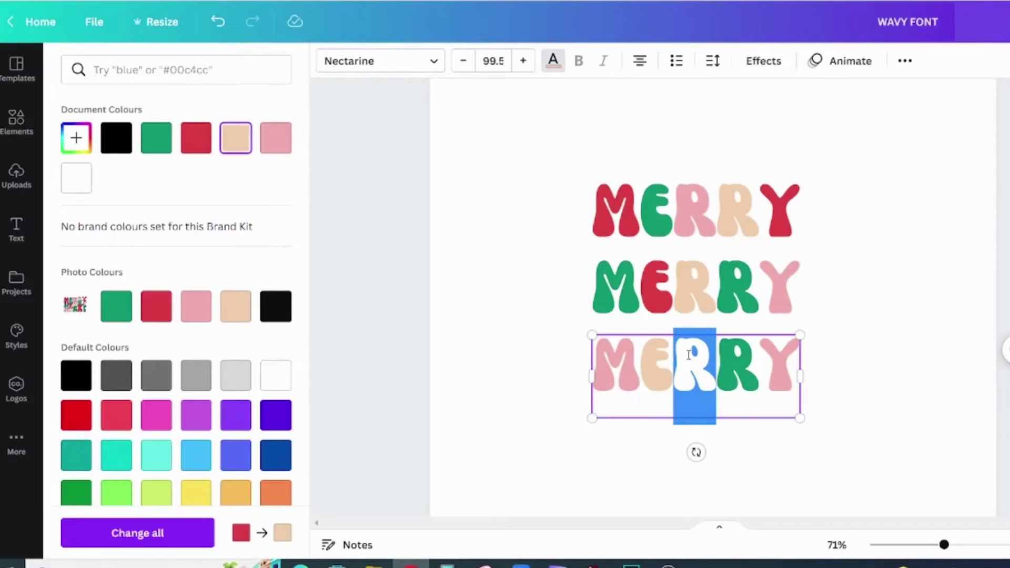
click(157, 138)
click(197, 139)
click(853, 255)
click(784, 222)
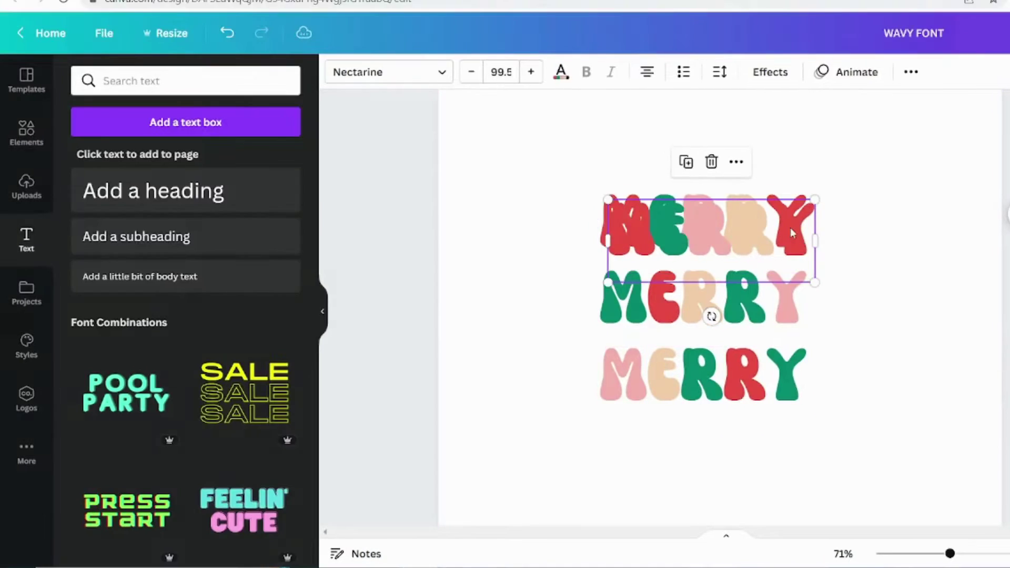
Move a MERRY copy near the top line and make it a black Hollow outline
drag(659, 229, 756, 144)
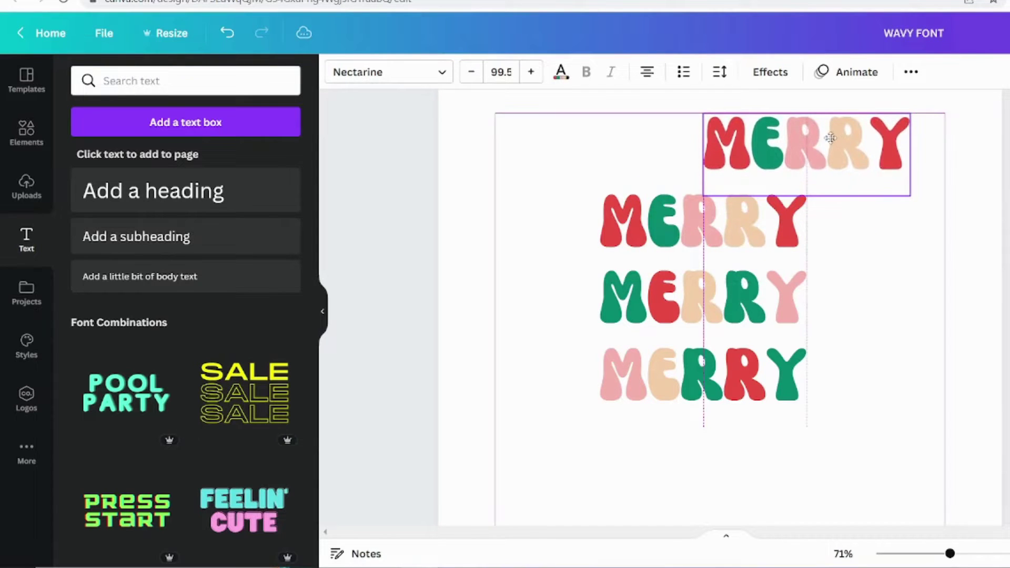
click(771, 72)
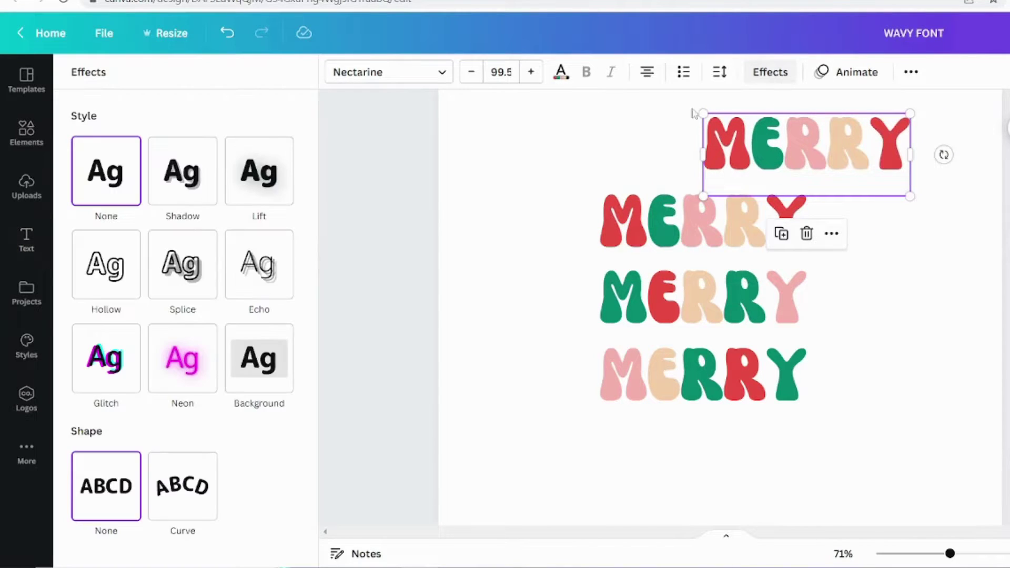
click(102, 270)
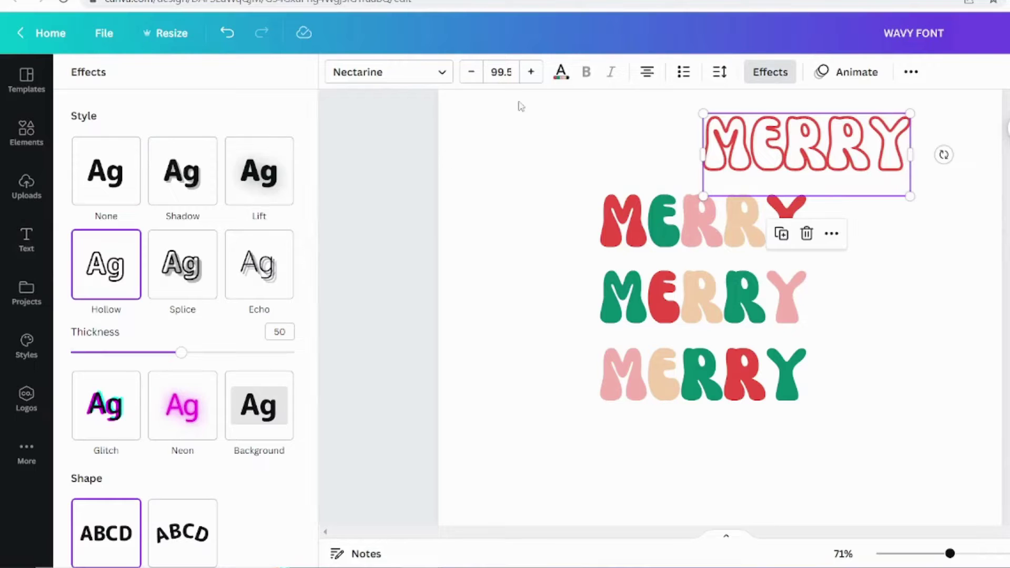
click(561, 72)
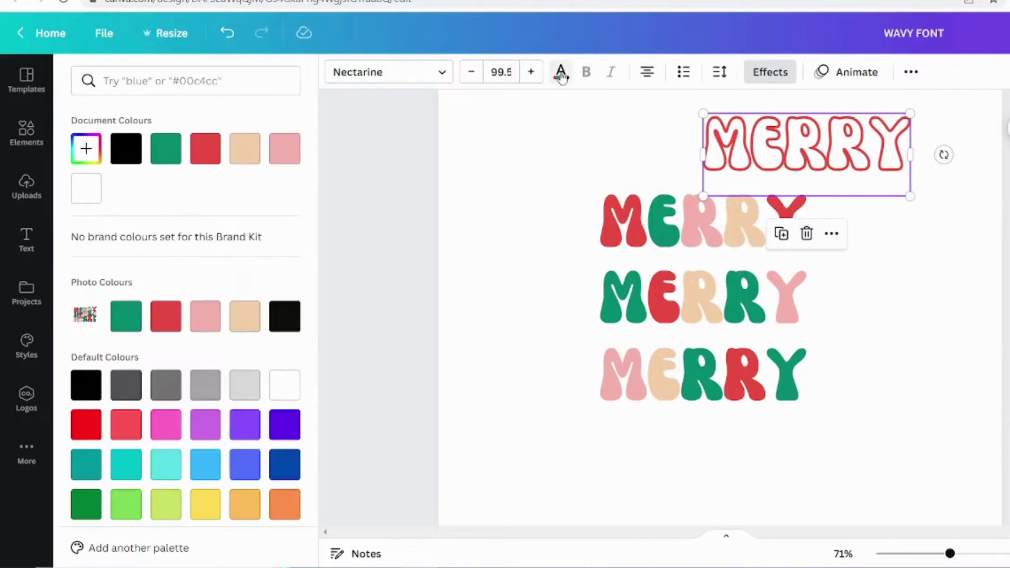
click(126, 150)
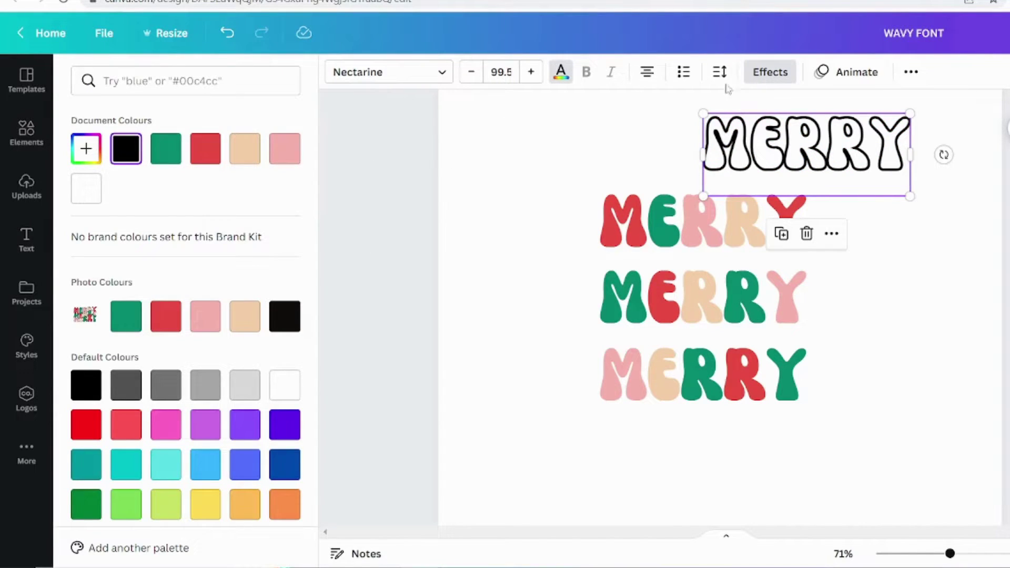
Thin the outline to about 27 and lay the hollow copy over the top MERRY
click(766, 75)
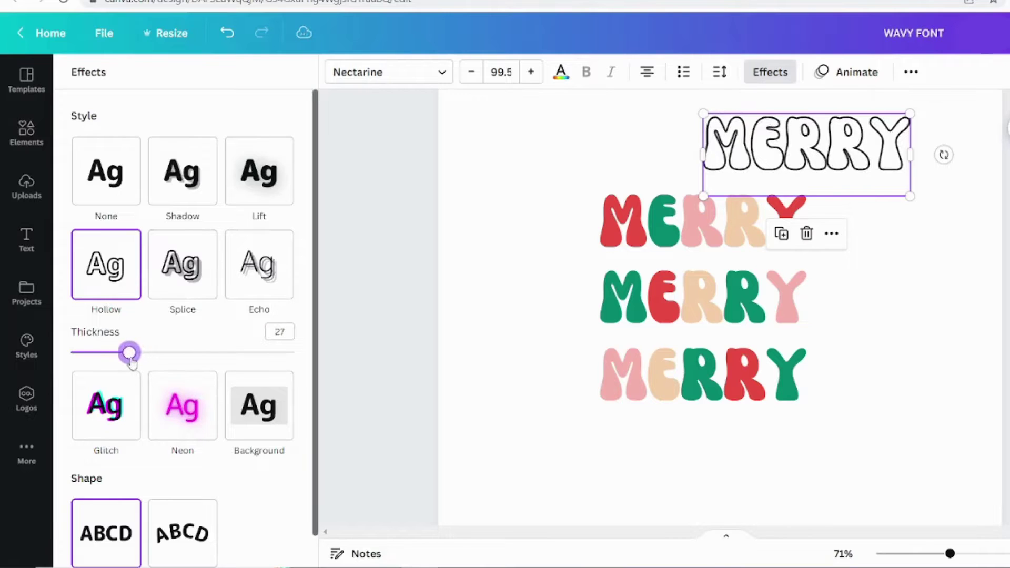
drag(131, 355, 129, 353)
click(884, 277)
drag(782, 152, 683, 238)
click(784, 77)
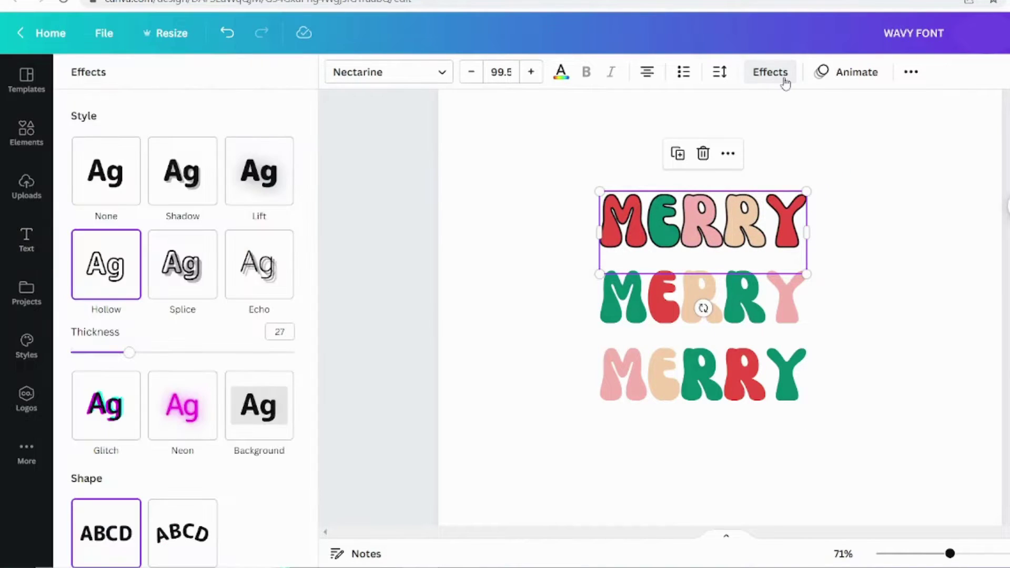
click(123, 354)
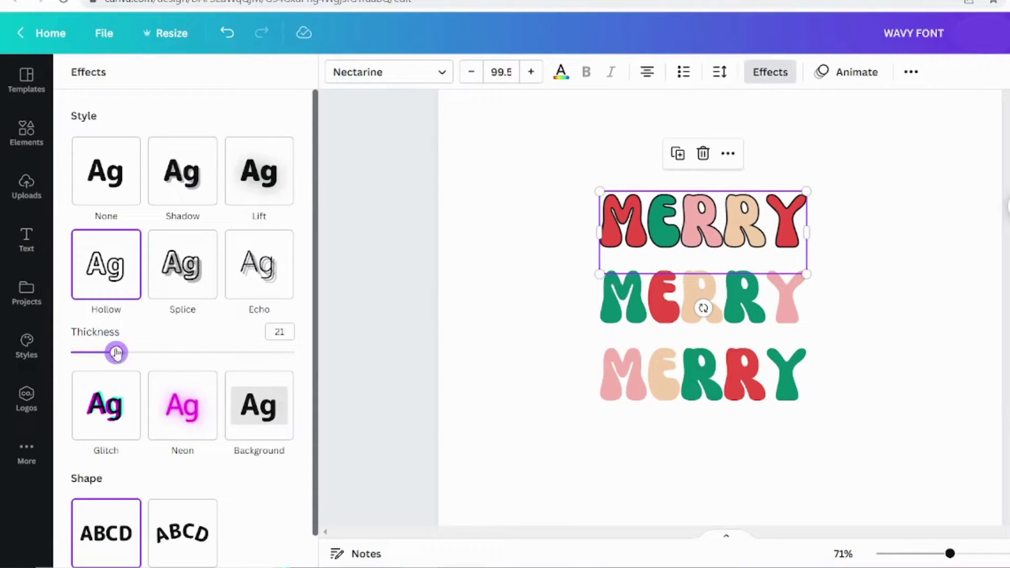
click(899, 263)
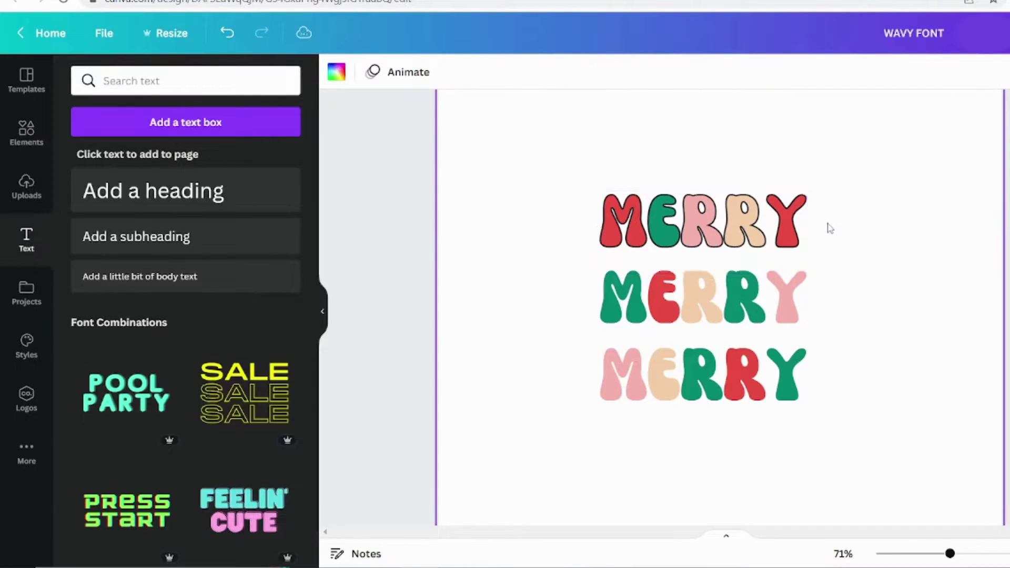
Lay outline-only MERRY copies over the second and third coloured rows
drag(797, 231, 795, 305)
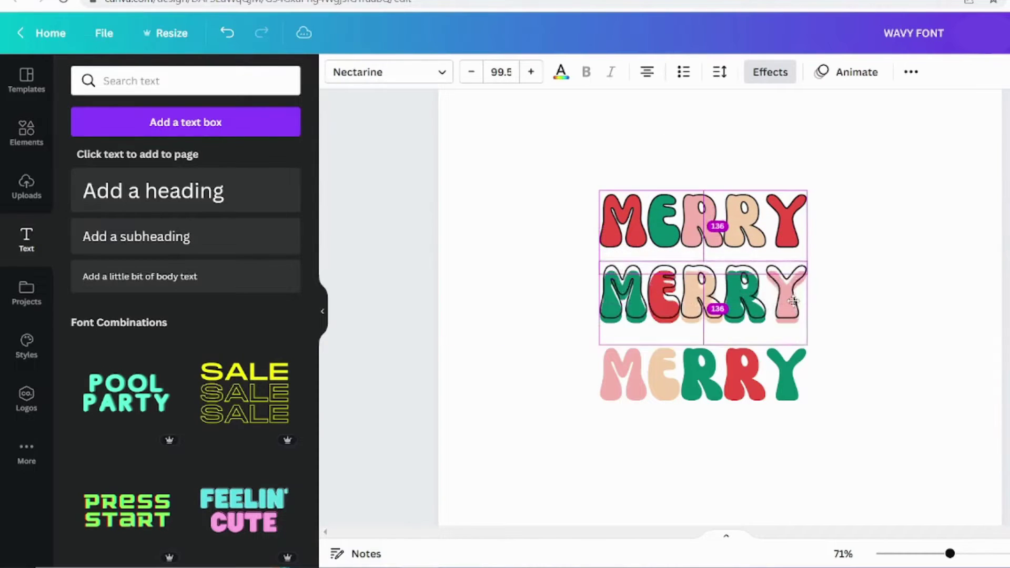
click(864, 309)
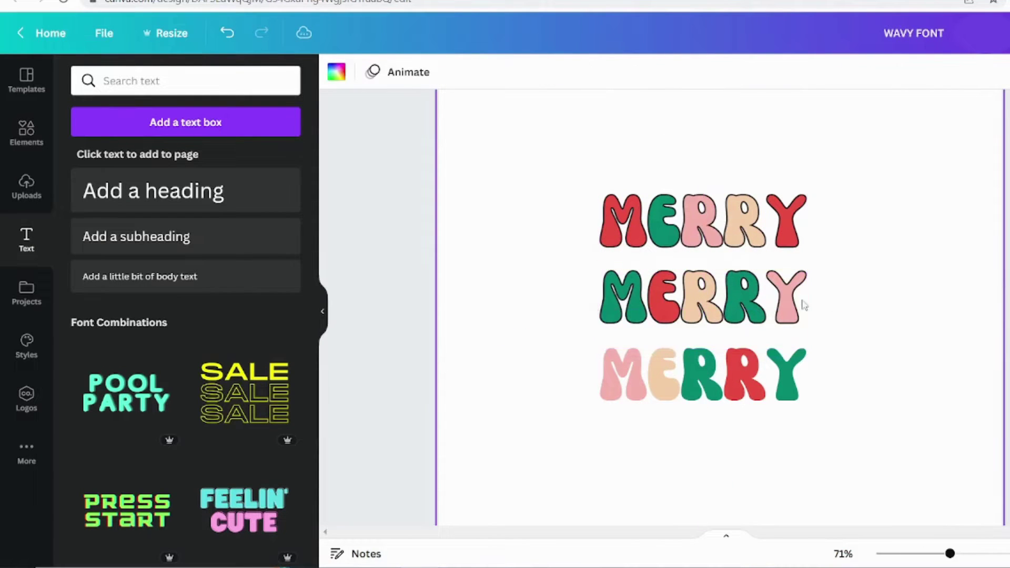
drag(800, 306, 798, 369)
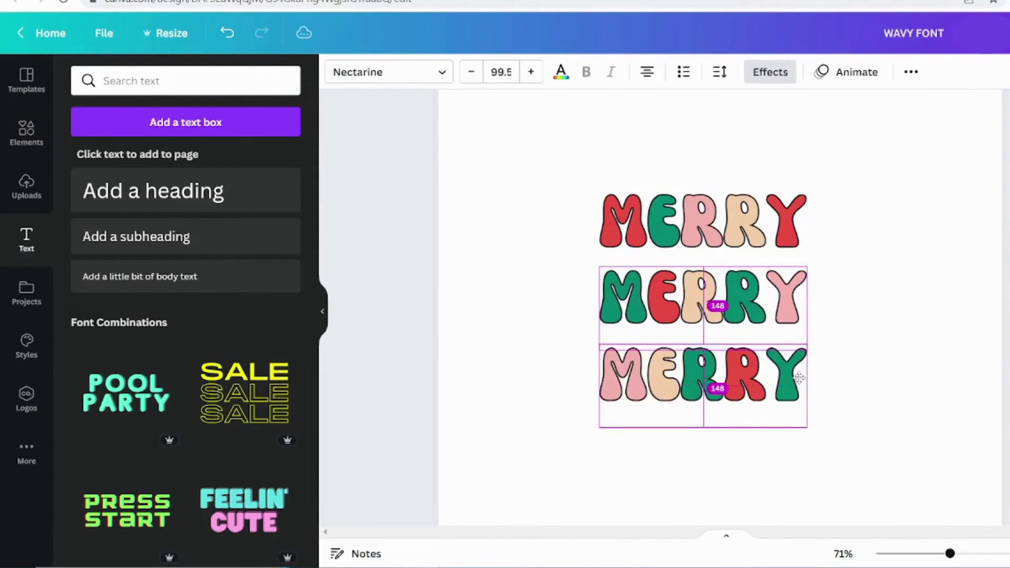
click(864, 227)
drag(534, 181, 864, 238)
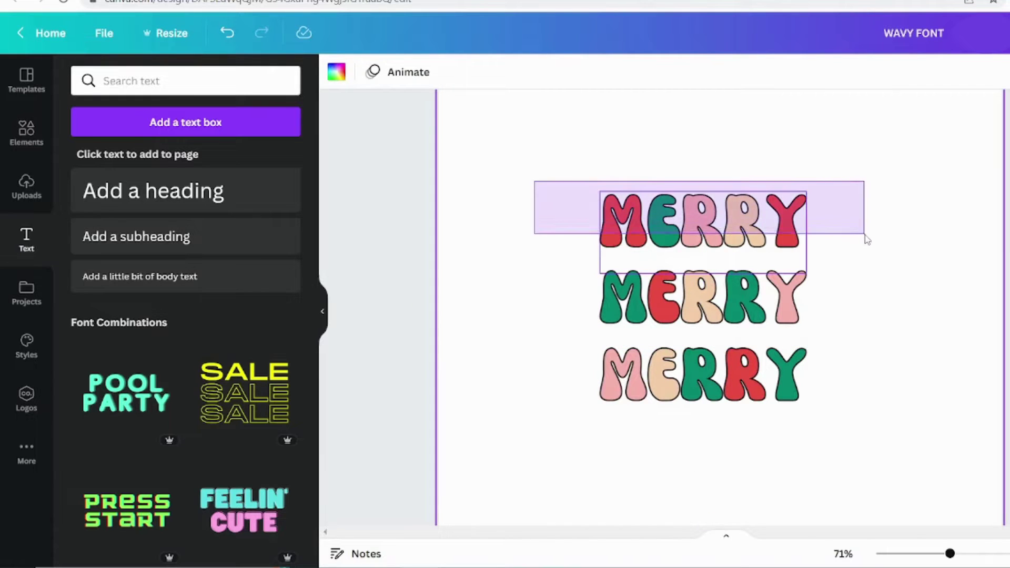
Overlap the three MERRY rows into a tight stack and enlarge it
drag(908, 397, 575, 424)
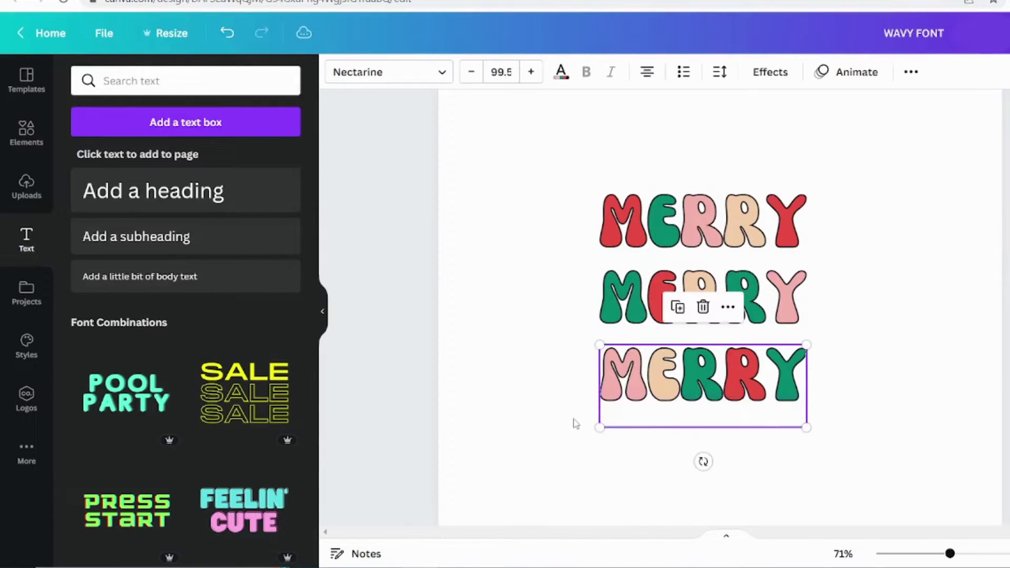
drag(752, 317, 752, 282)
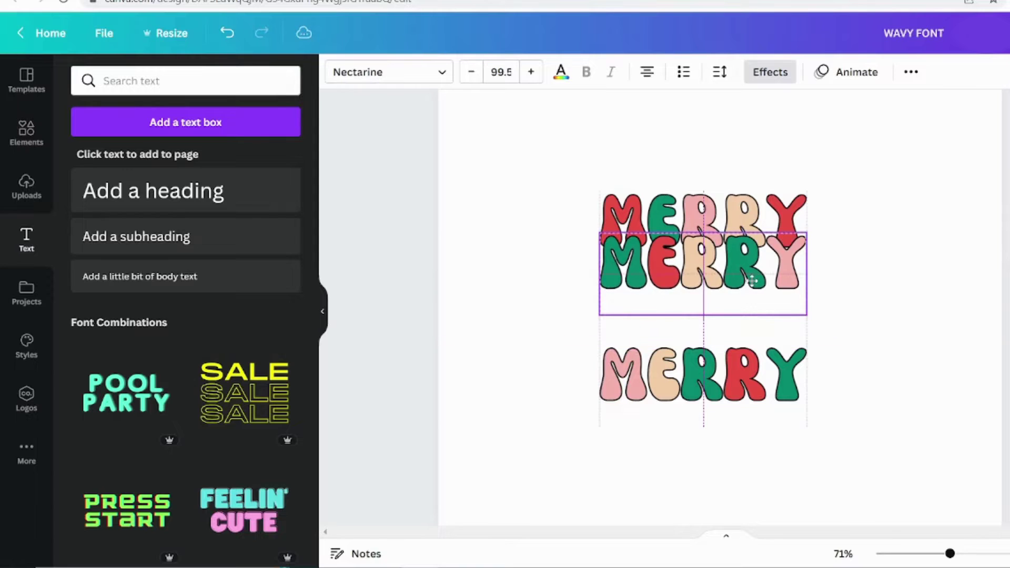
drag(752, 276, 753, 282)
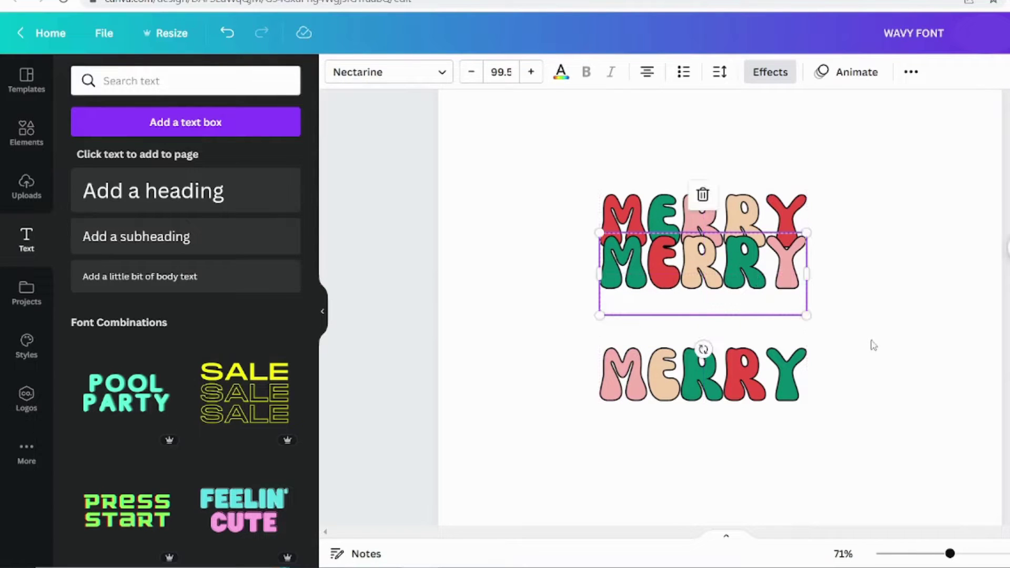
drag(726, 379, 726, 308)
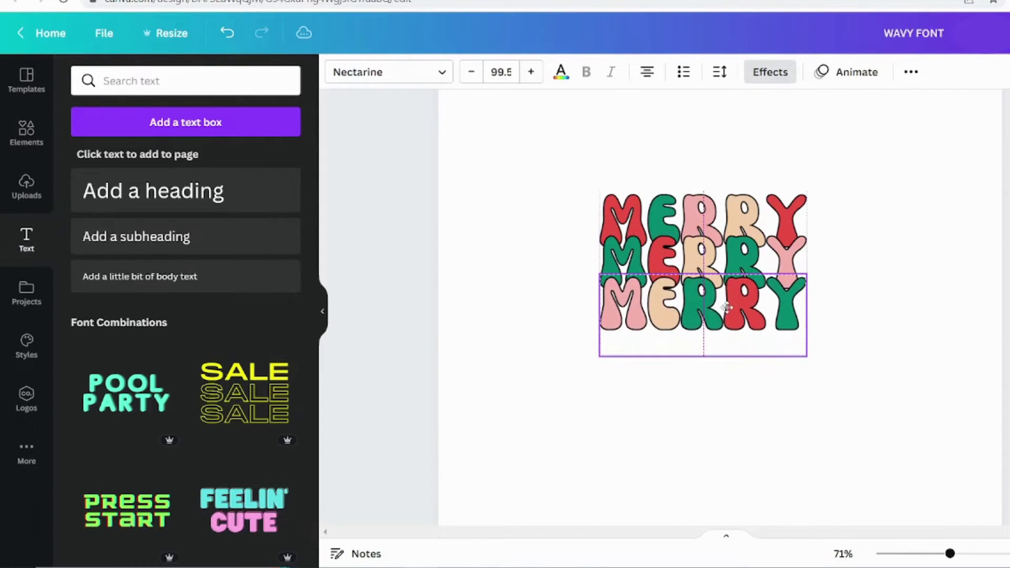
drag(727, 309, 724, 309)
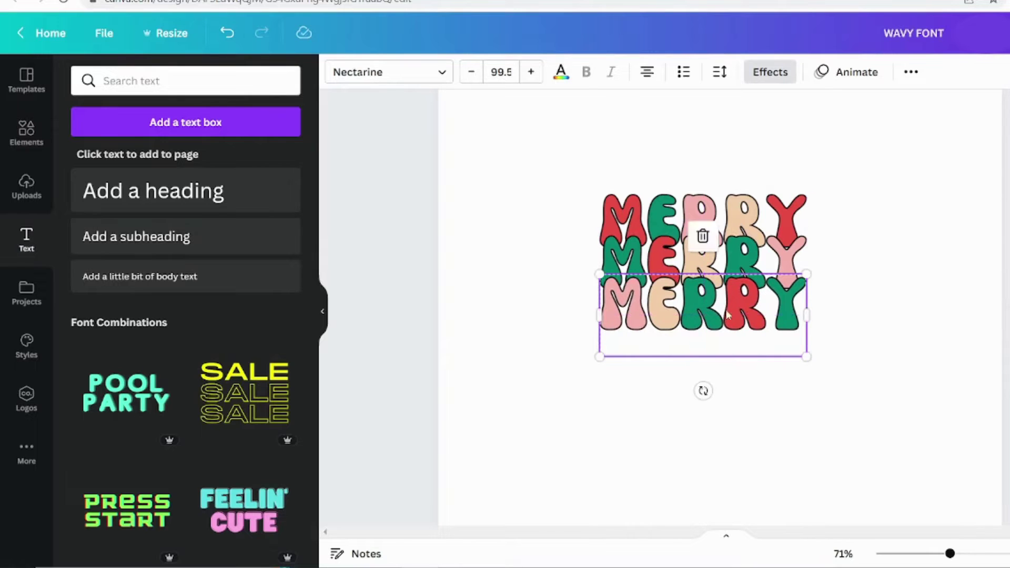
click(866, 396)
drag(867, 397, 556, 162)
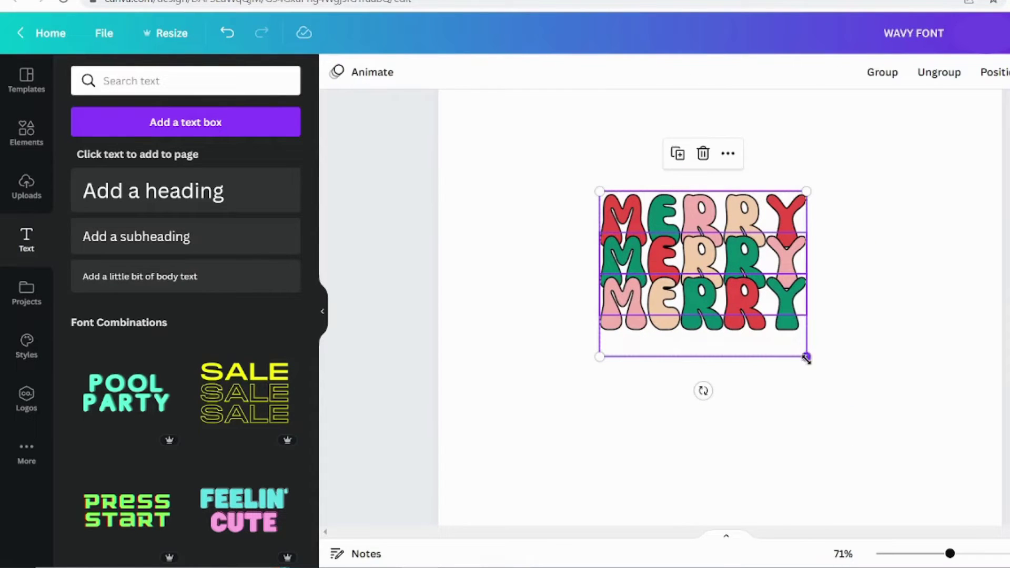
drag(805, 357, 936, 458)
drag(773, 299, 734, 264)
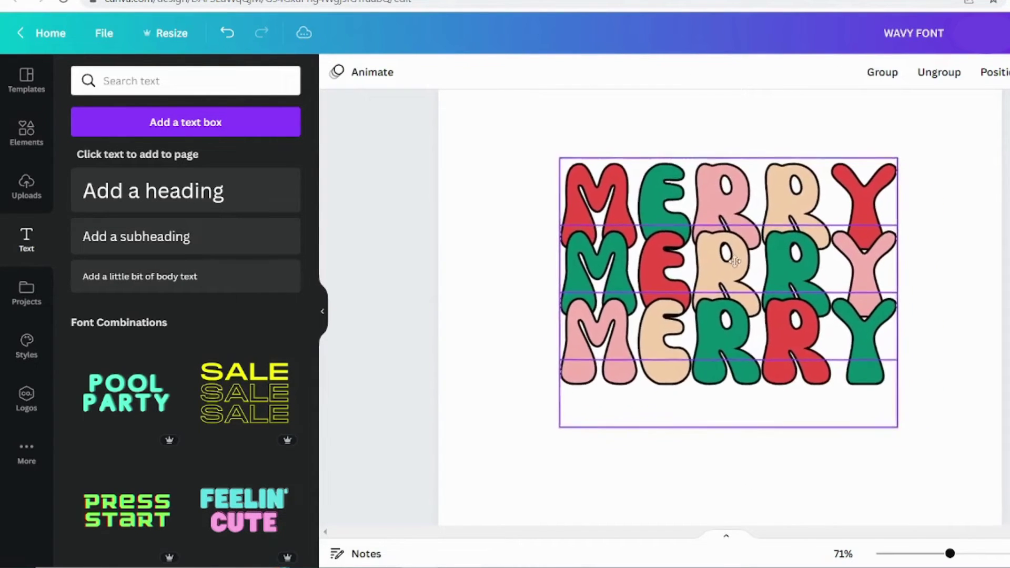
ctrl+scroll(726, 221, down, 2)
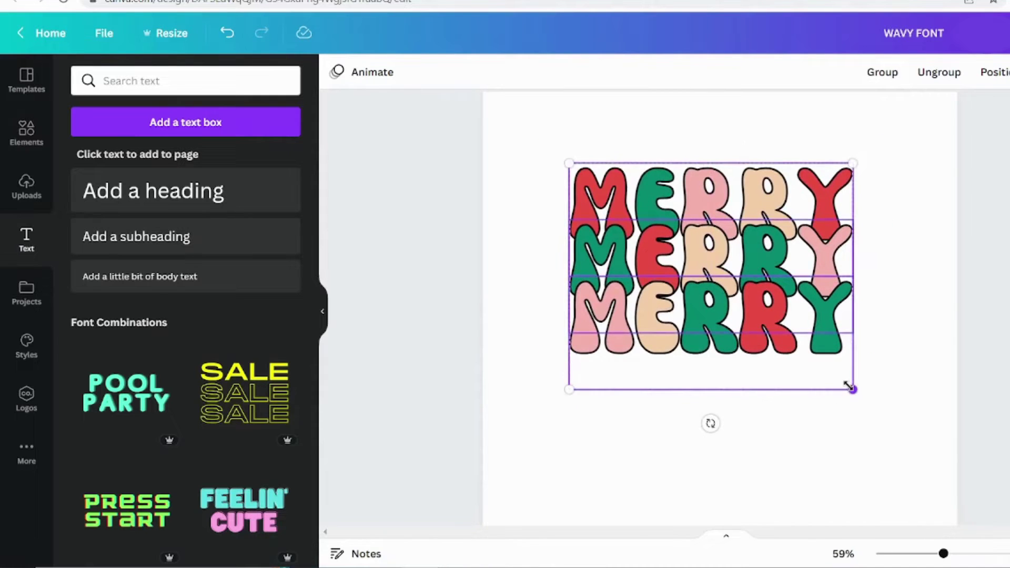
drag(850, 387, 876, 410)
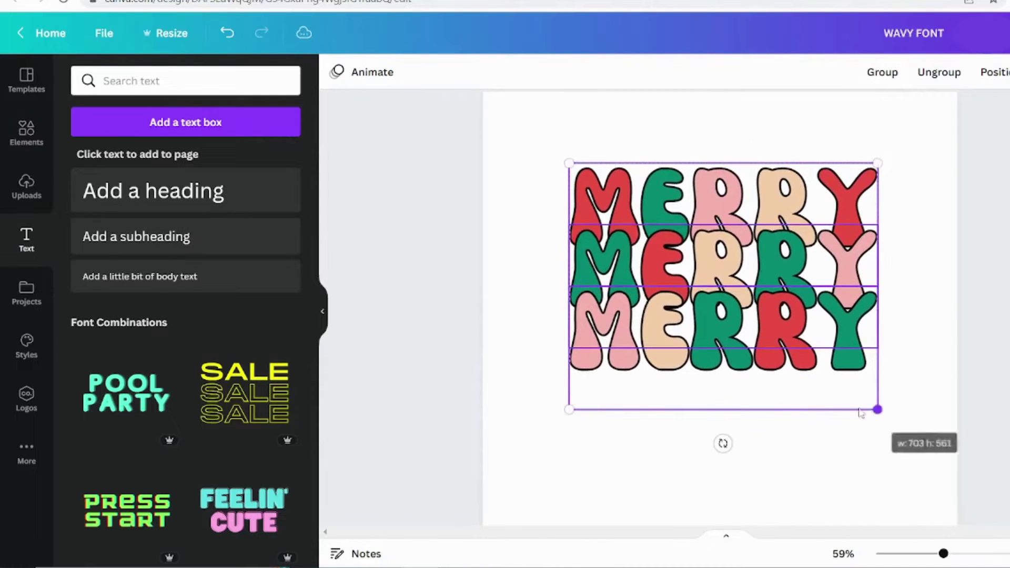
click(1007, 288)
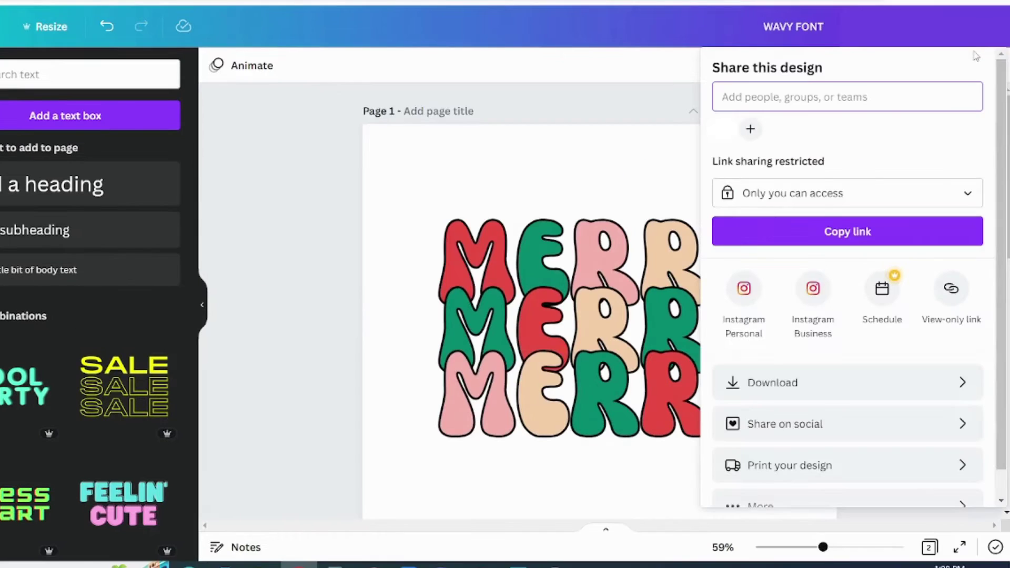
Download the design as a PNG and open the Photopea site from a Google search
click(736, 384)
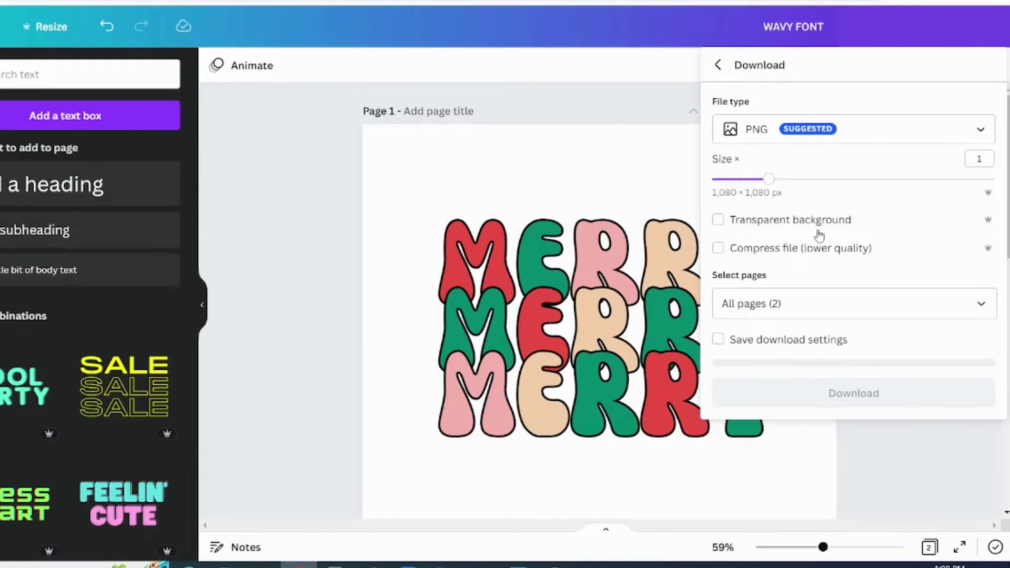
click(860, 389)
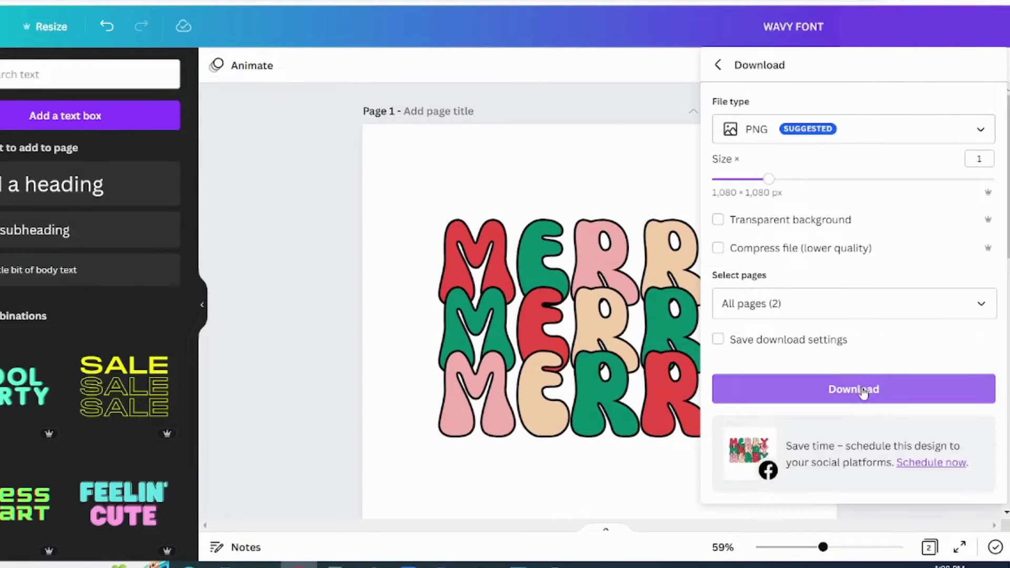
text(PHOTO)
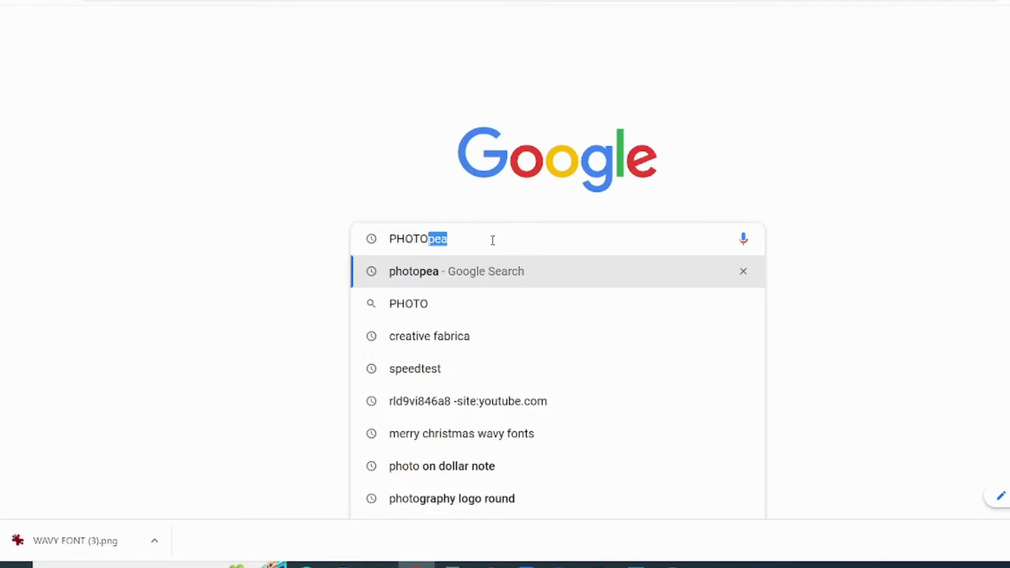
text(PEA)
key(Return)
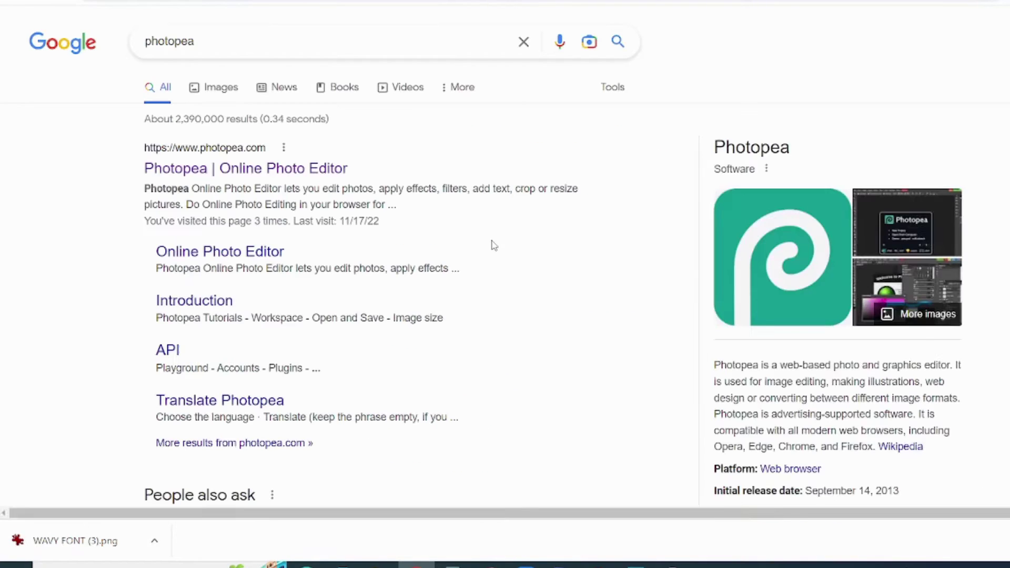
click(344, 167)
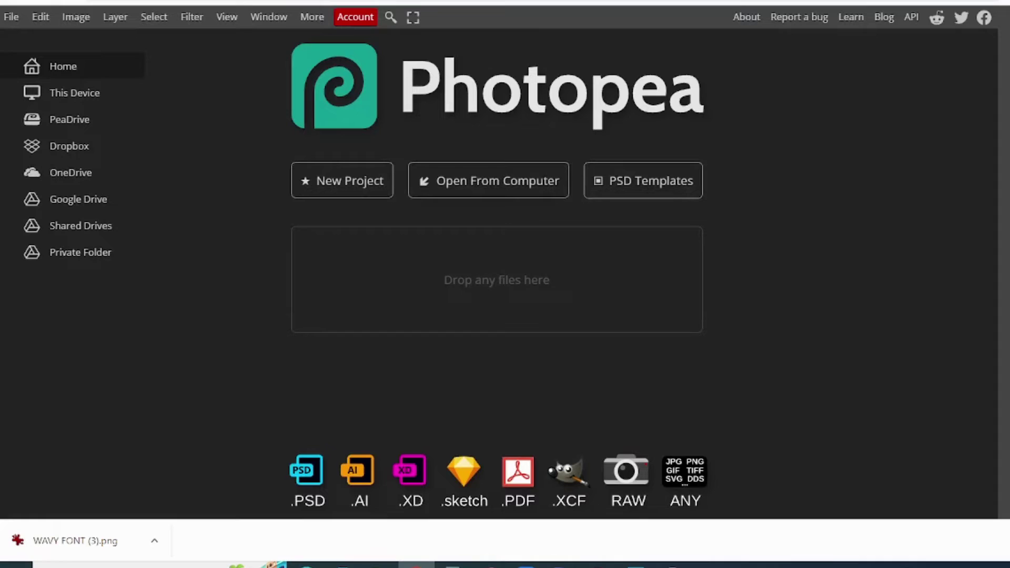
Drop the downloaded MERRY PNG into Photopea to open it
drag(139, 544, 479, 278)
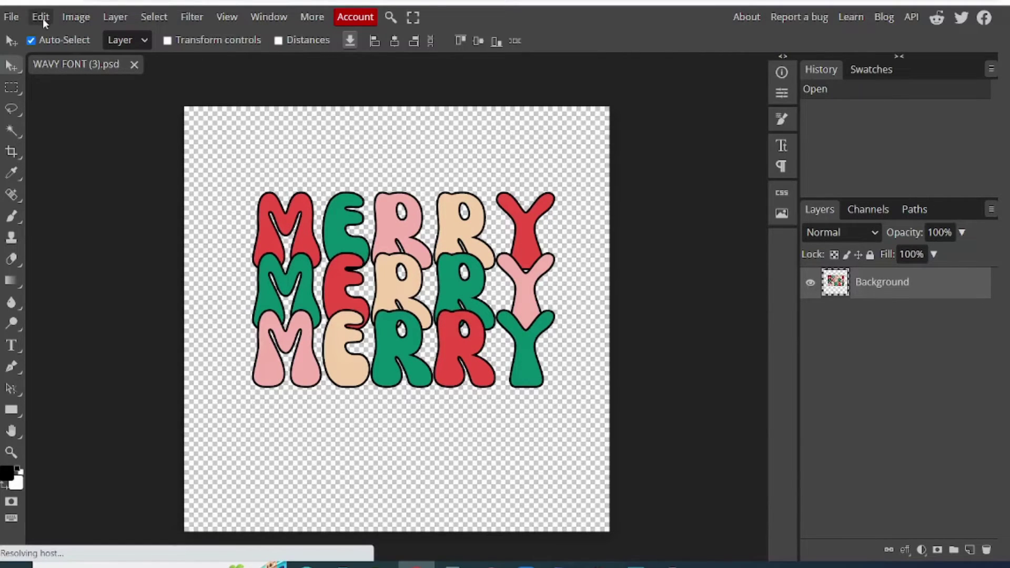
click(41, 16)
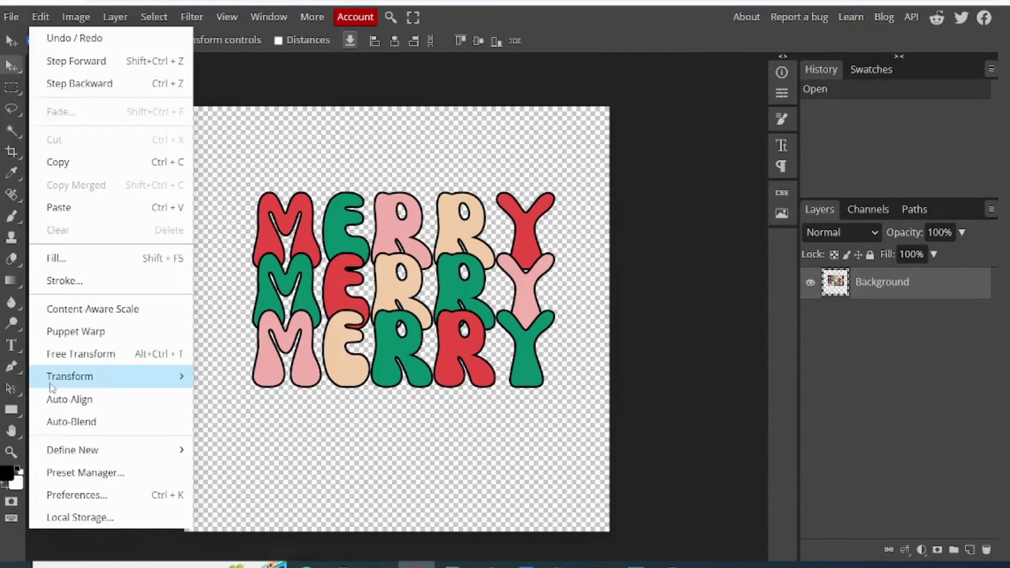
Apply a Wave warp to the MERRY stack, adjust its top and bottom edges, and commit
mouse_move(70, 377)
click(223, 434)
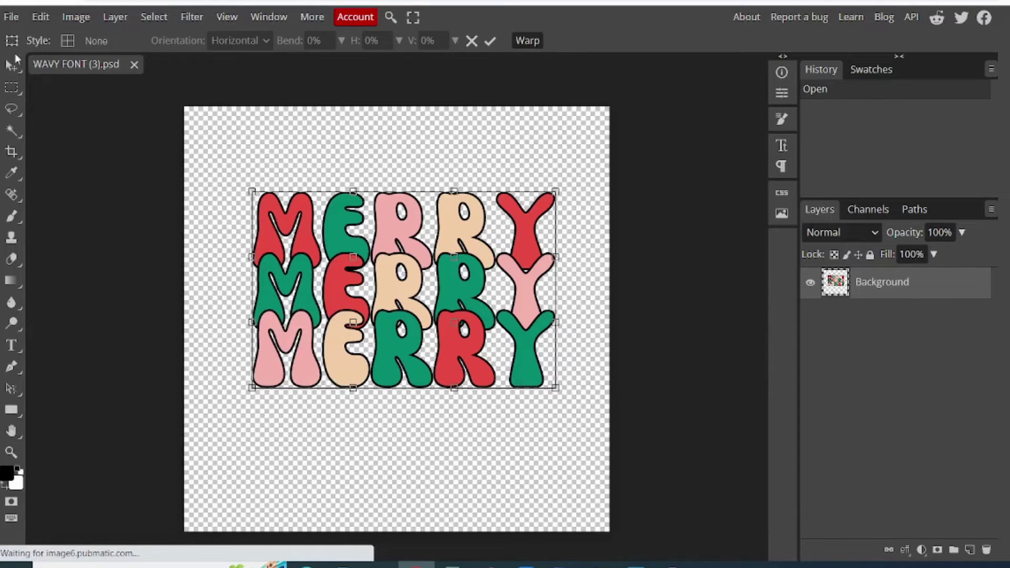
click(96, 40)
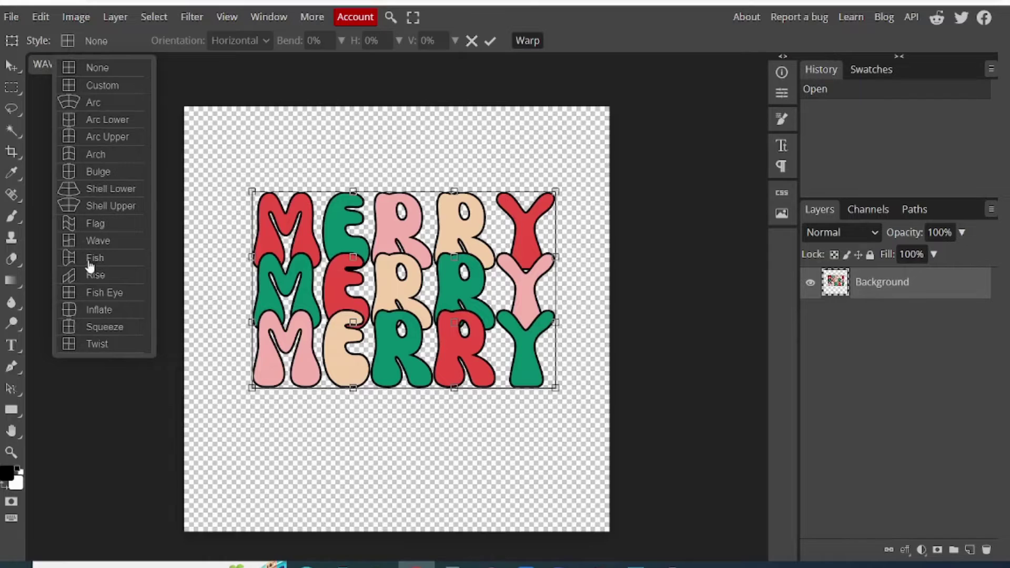
click(95, 241)
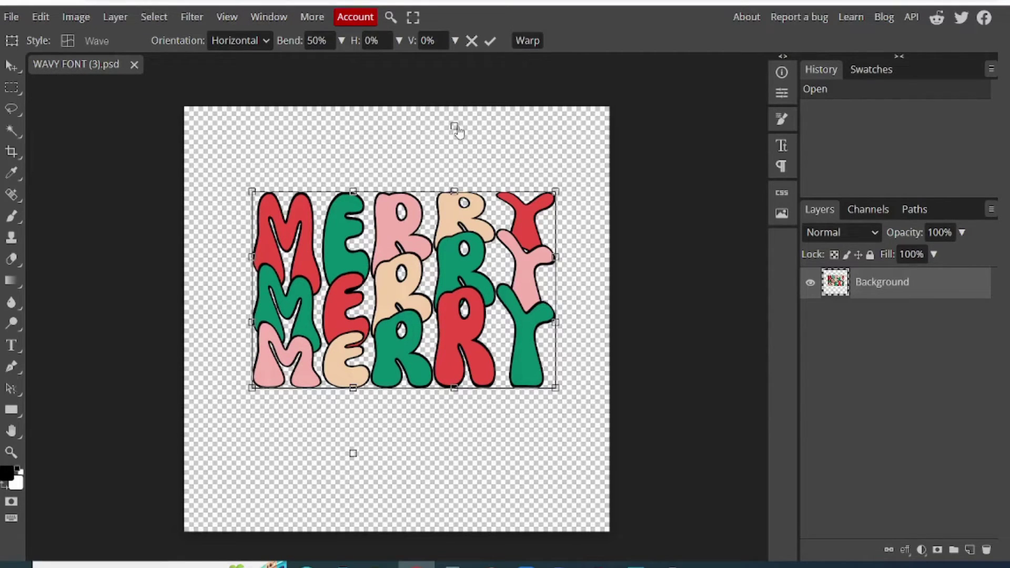
drag(456, 129, 456, 144)
drag(353, 454, 352, 449)
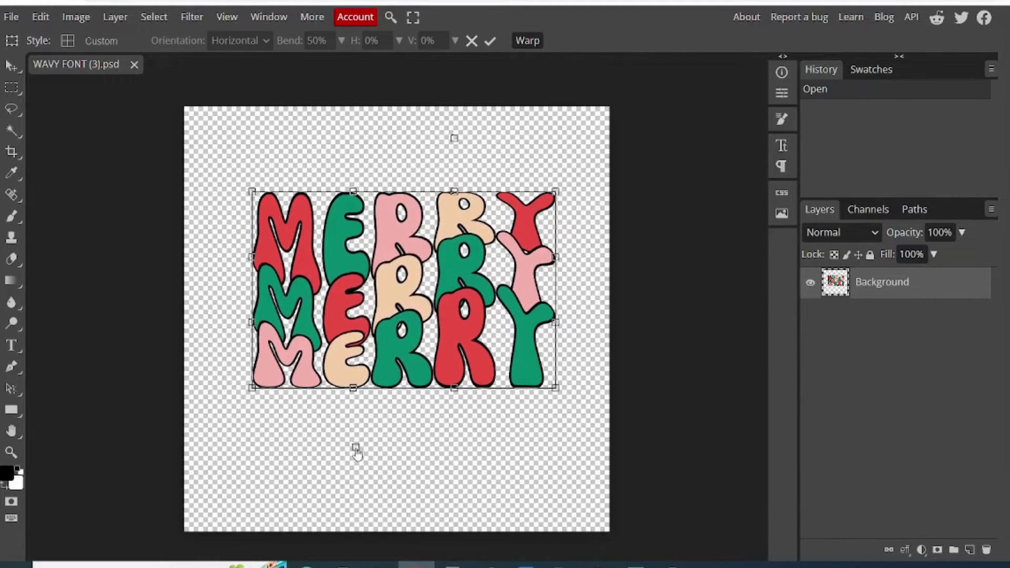
click(491, 42)
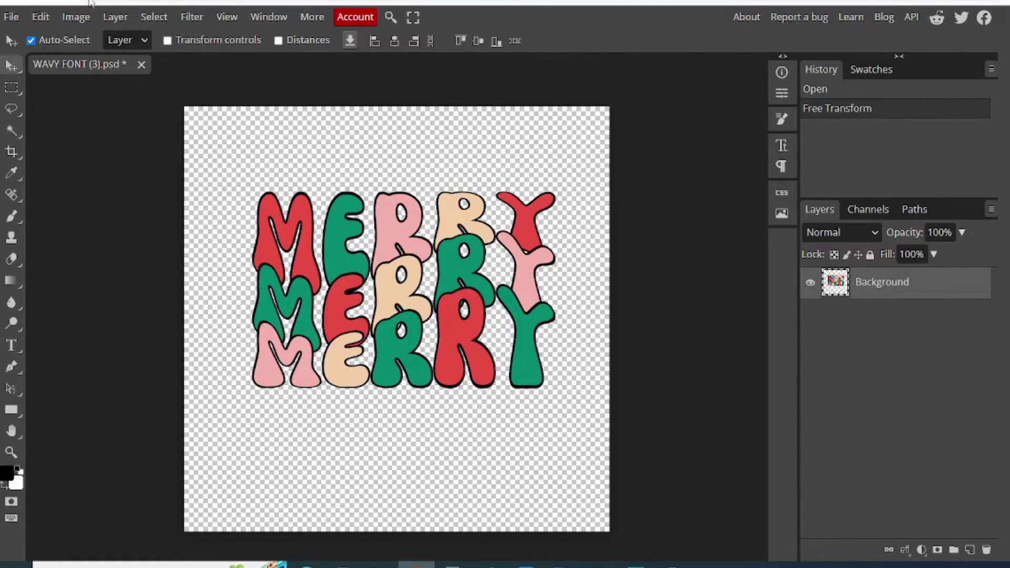
Export and save the wavy MERRY image from Photopea as a PNG
click(14, 15)
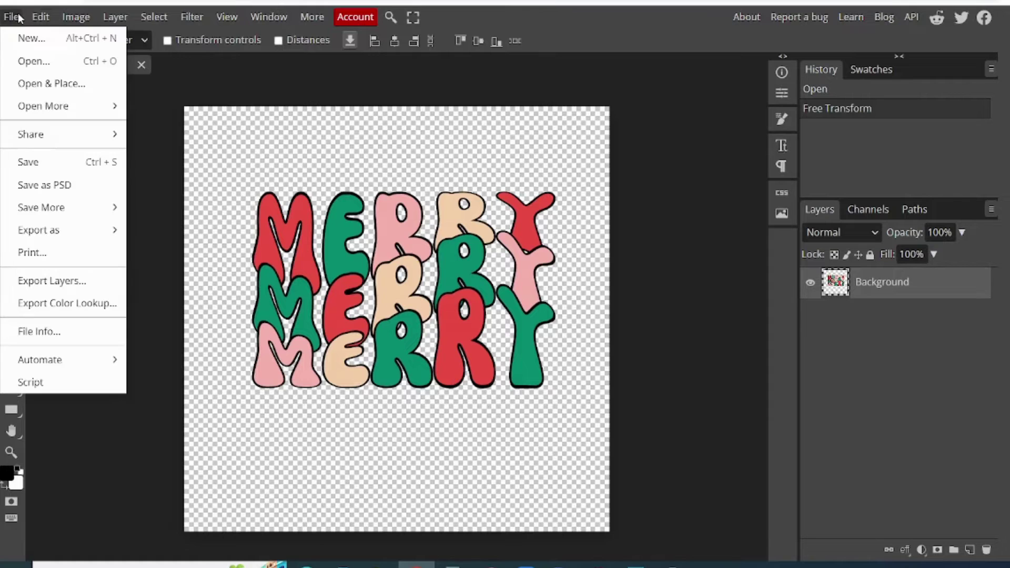
mouse_move(48, 229)
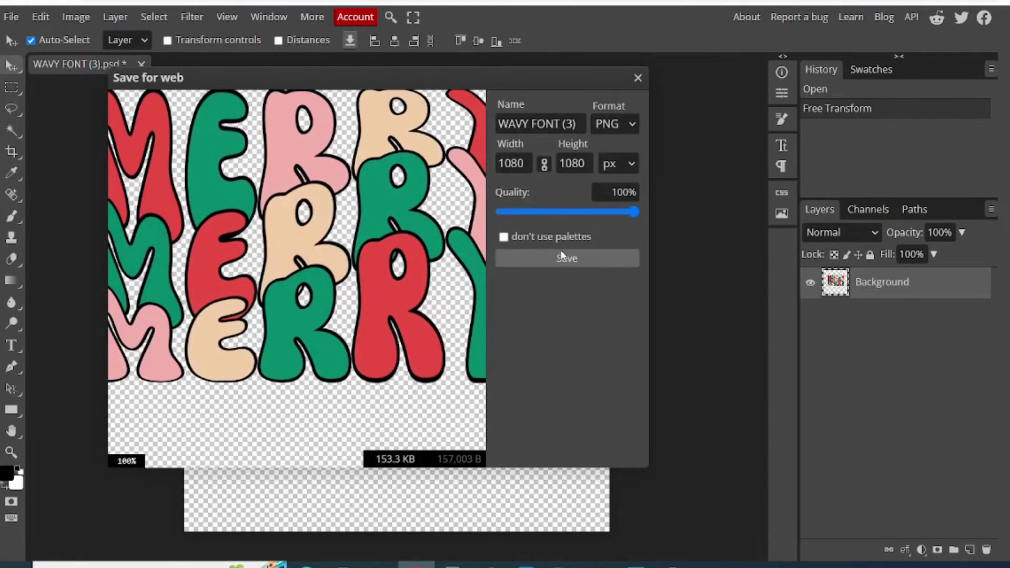
click(567, 258)
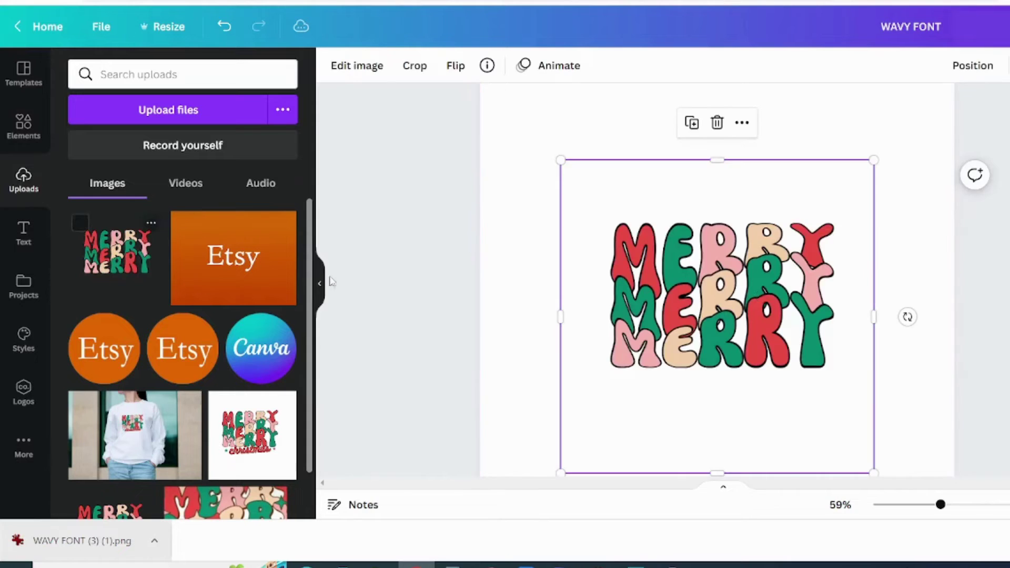
Crop the MERRY image's top and bottom edges and enlarge it across most of the page
drag(724, 165, 723, 194)
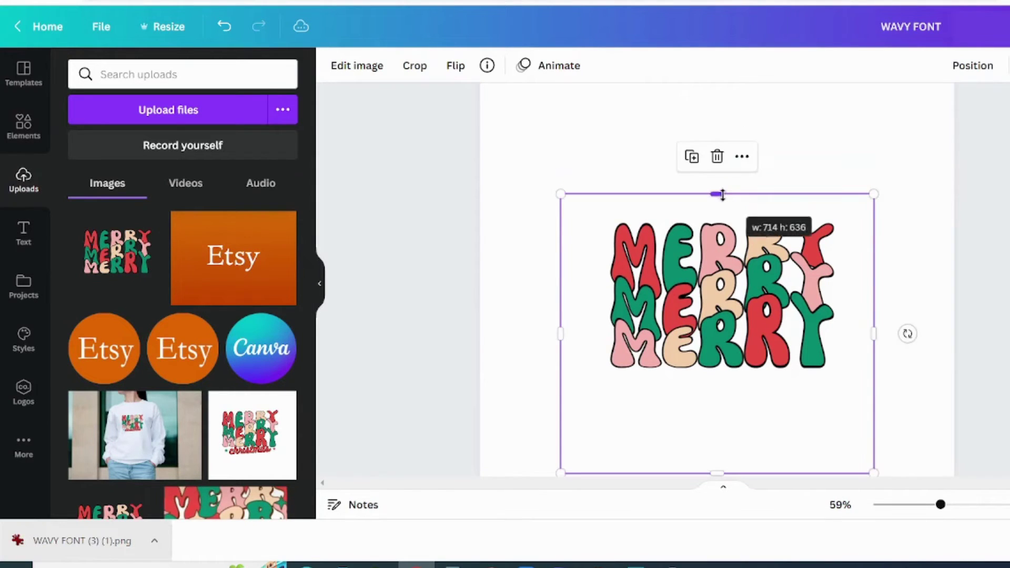
drag(718, 474, 717, 392)
drag(654, 328, 895, 296)
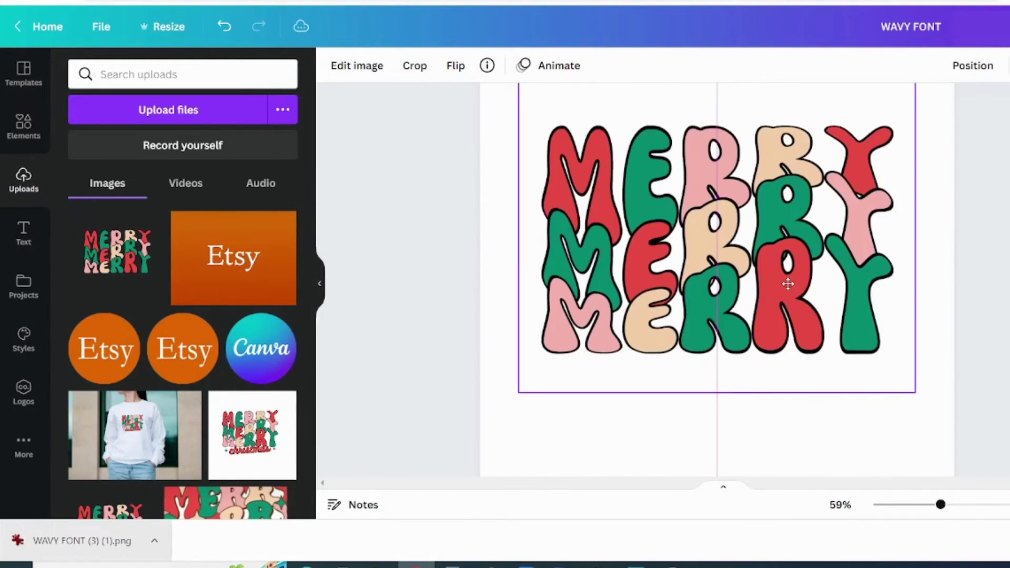
key(Escape)
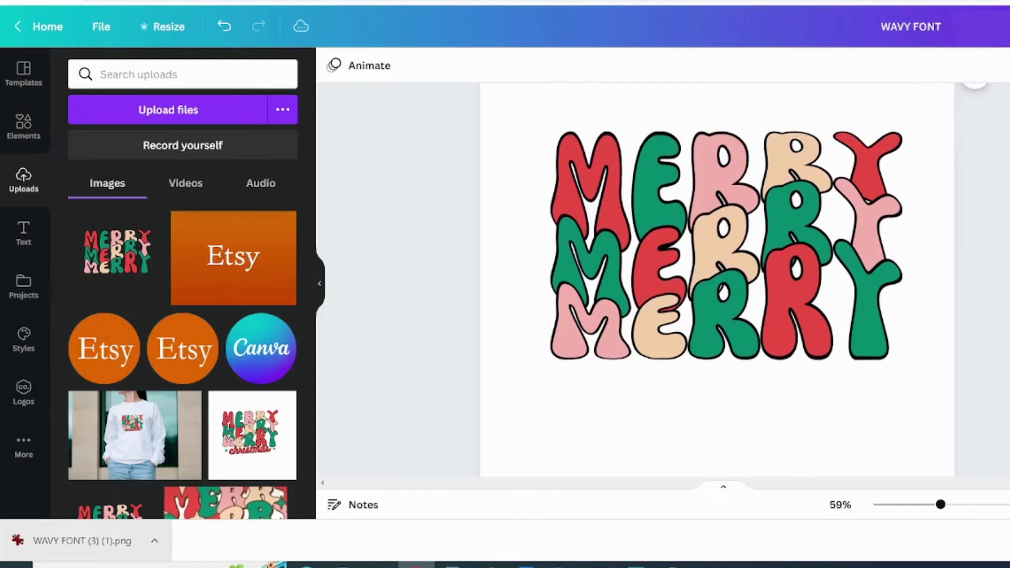
click(976, 82)
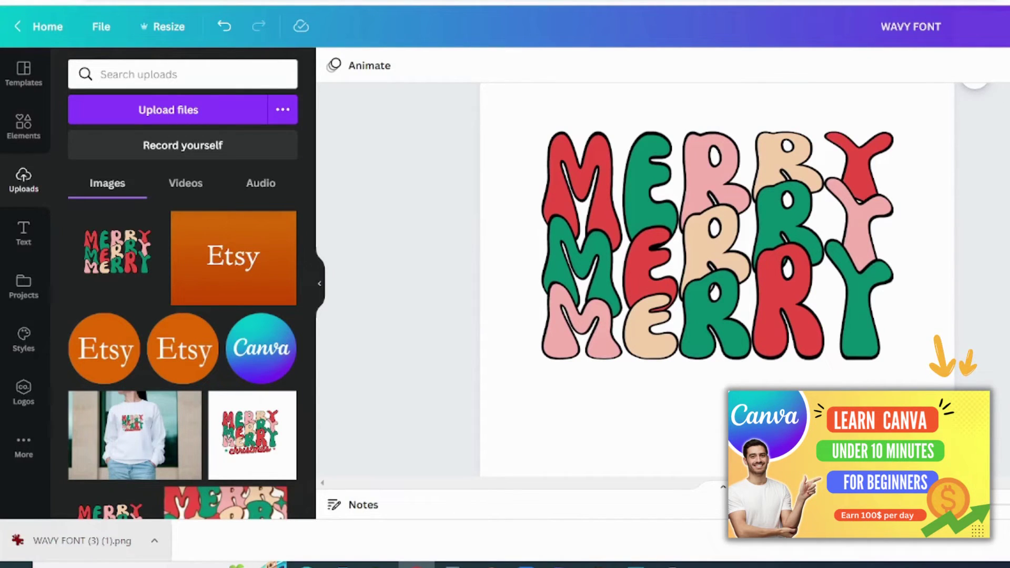
Add a 'christmas' heading and move it below the MERRY lines
click(24, 232)
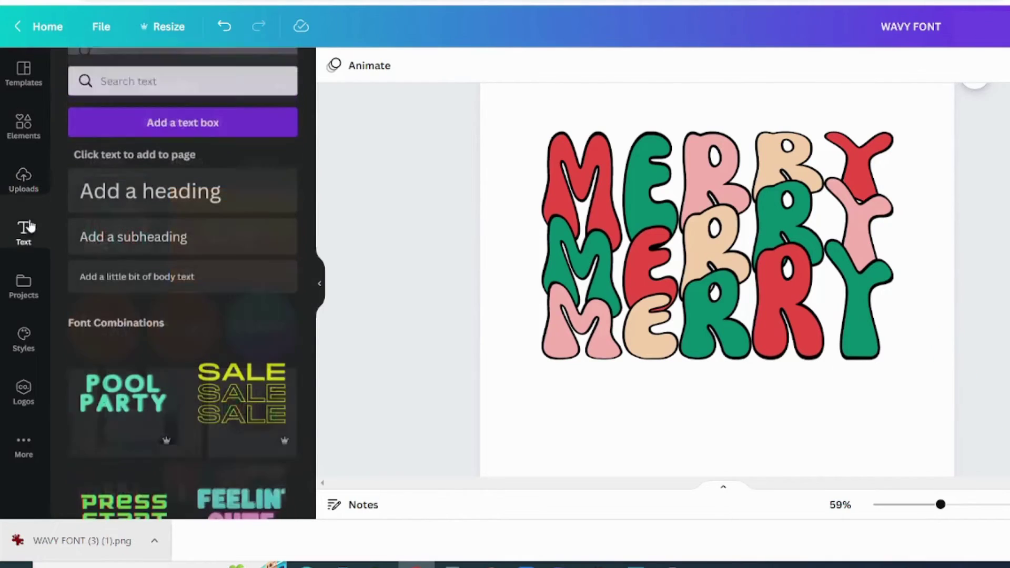
click(116, 199)
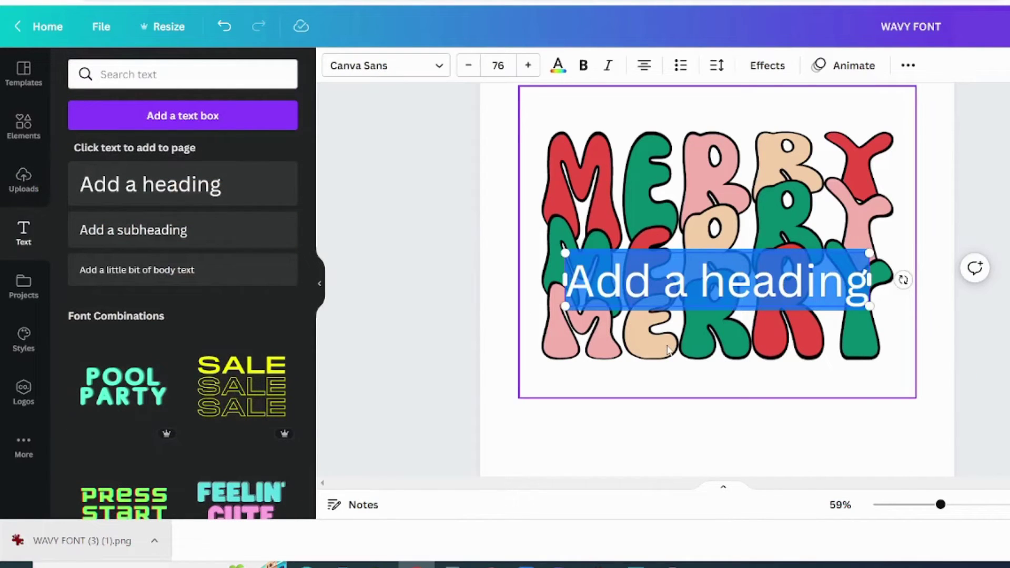
text(chr)
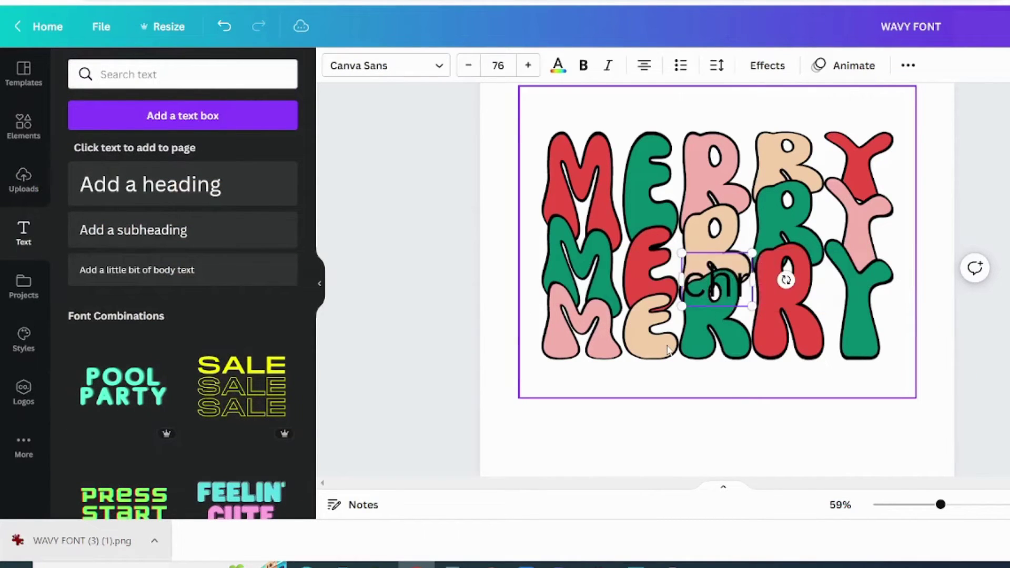
text(ist)
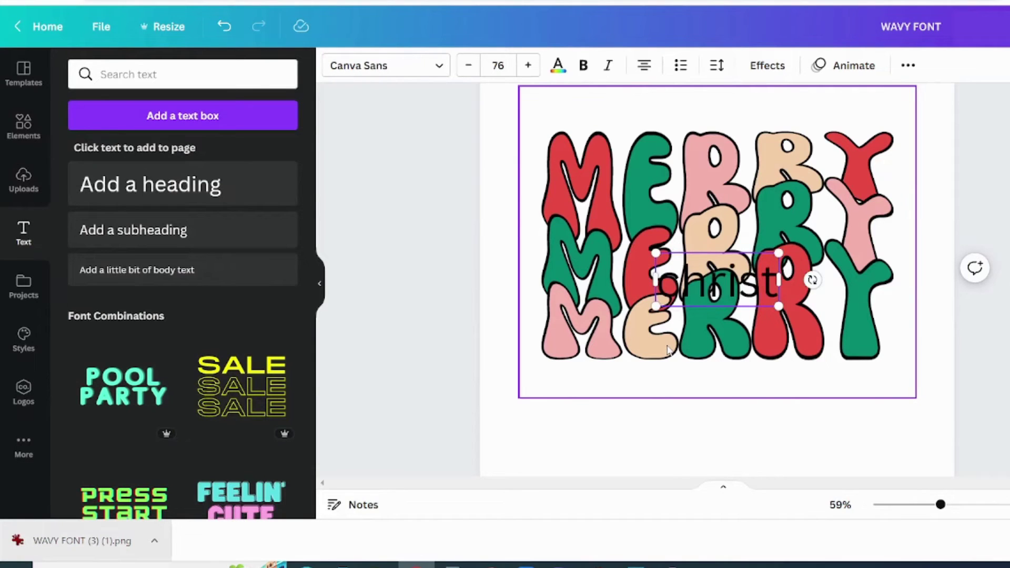
text(mas)
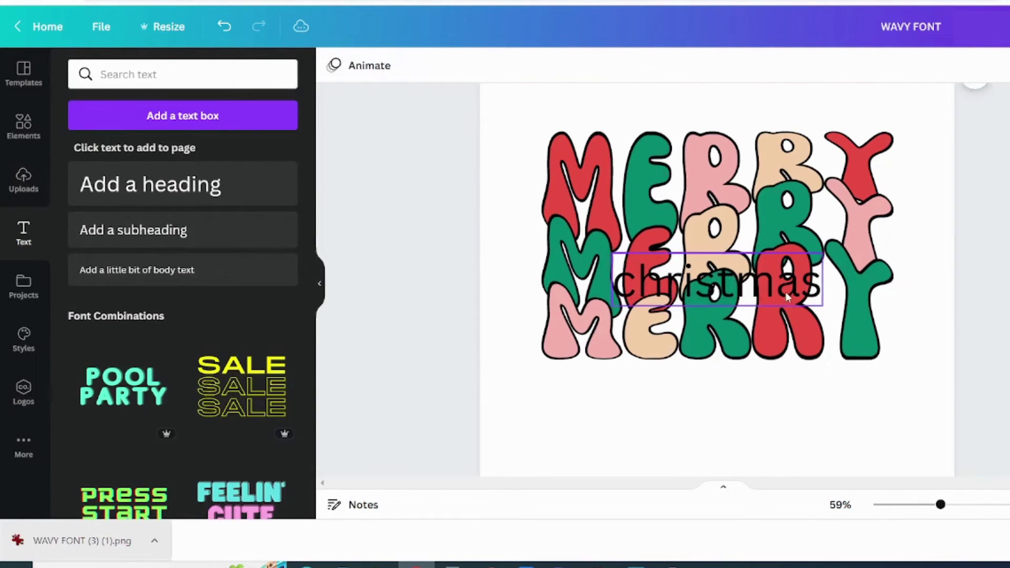
drag(788, 292, 787, 398)
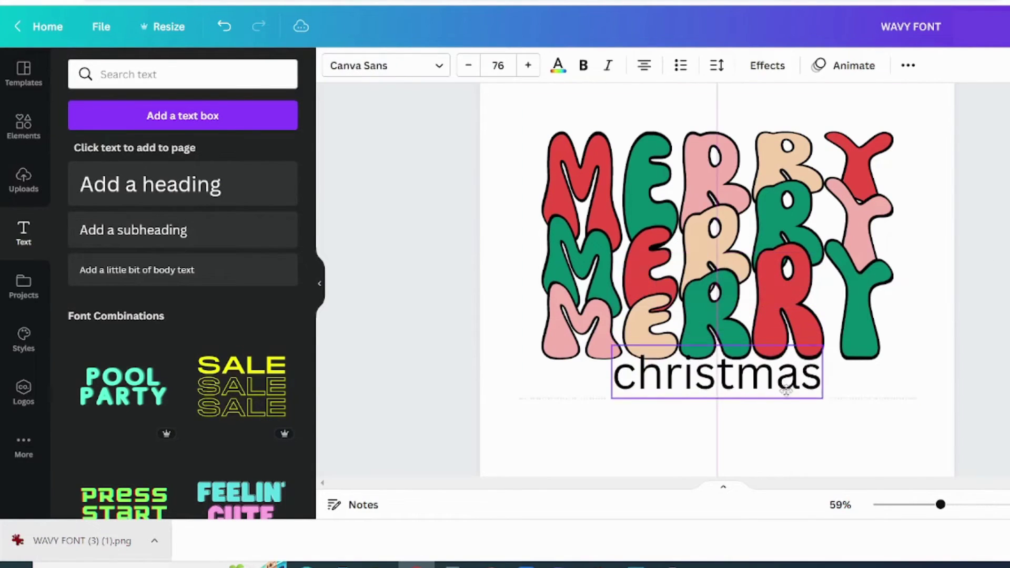
Change the christmas text font to Bukhari Script
click(395, 66)
triple_click(164, 74)
text(cursiv)
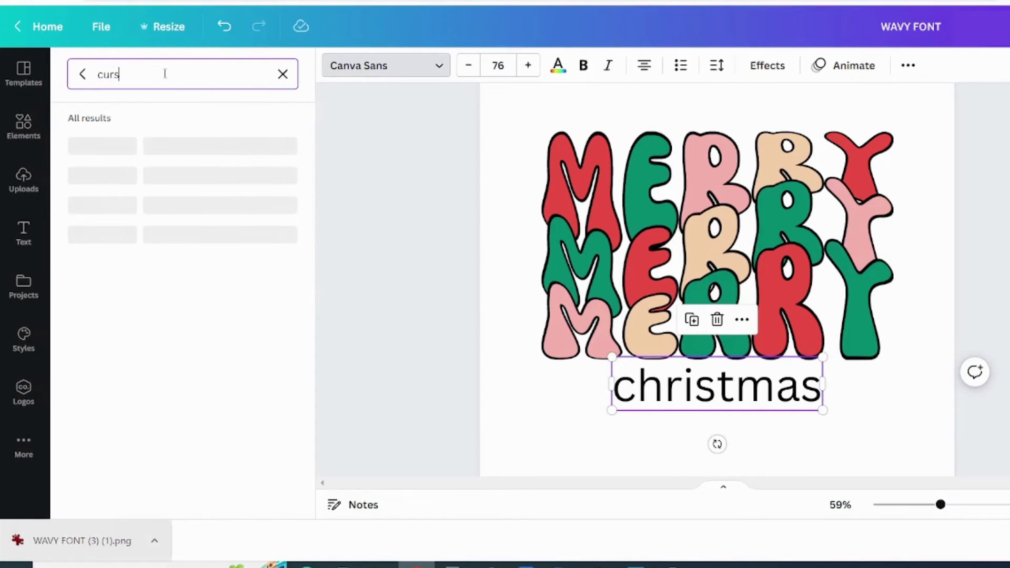
text(e)
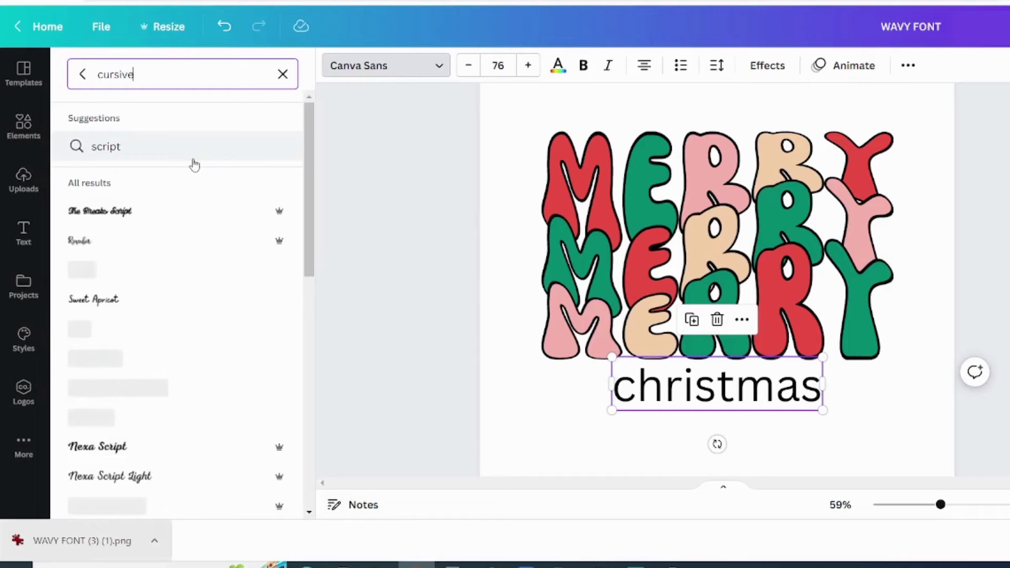
scroll(158, 237, down, 3)
click(136, 337)
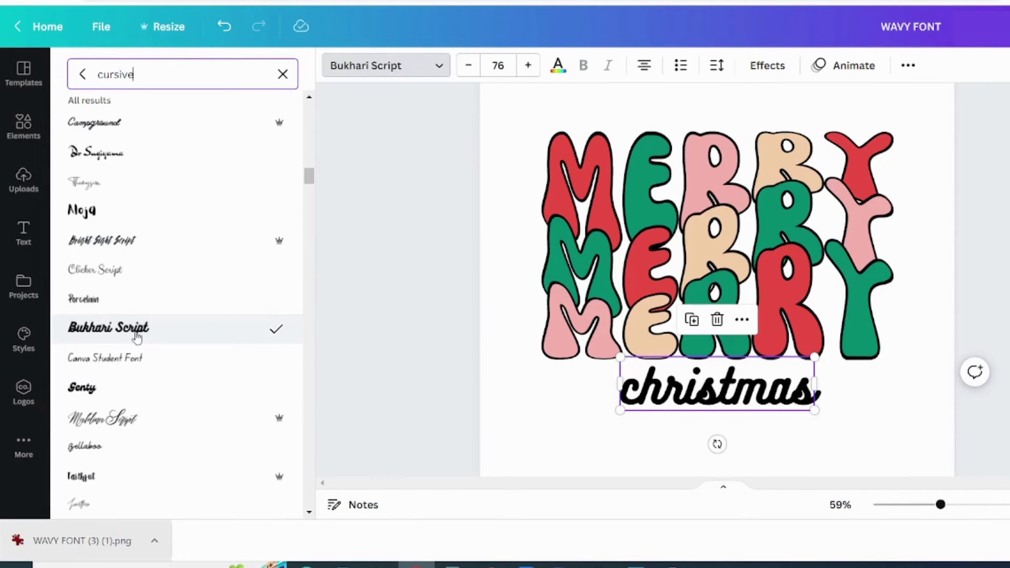
click(903, 432)
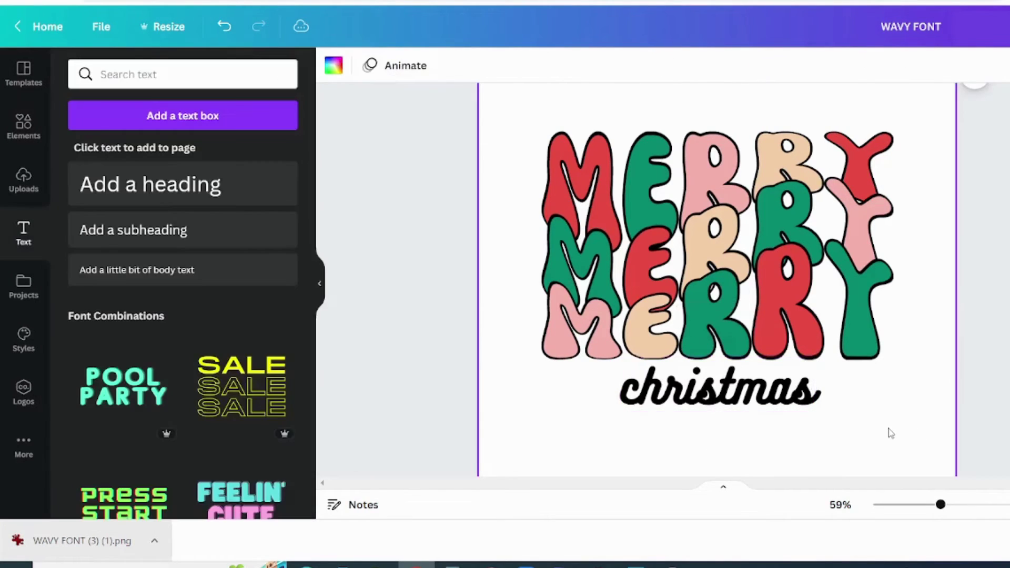
Nudge the christmas text slightly left and colour it red
mouse_move(737, 417)
mouse_down()
mouse_move(723, 411)
mouse_move(729, 419)
mouse_up()
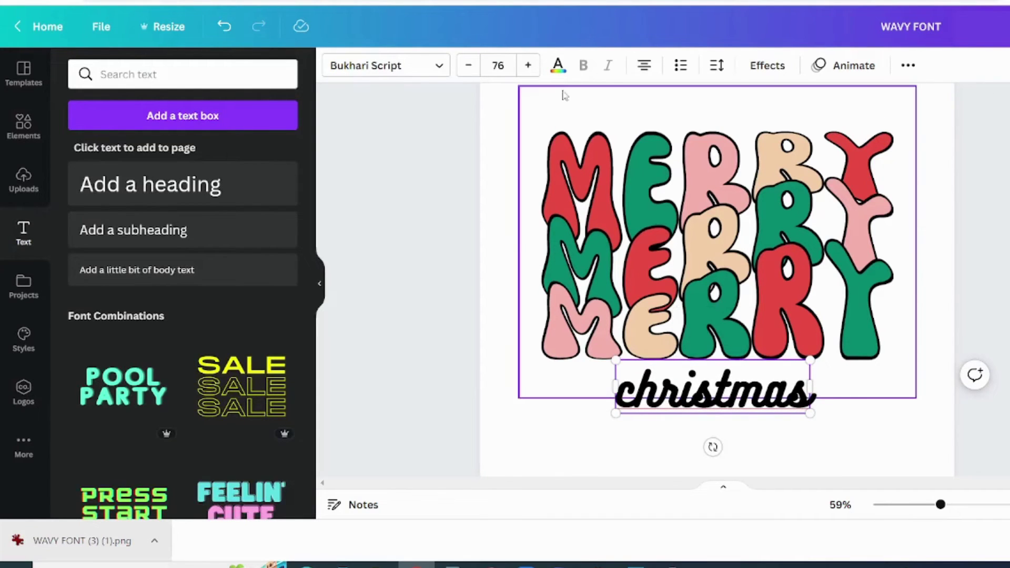
click(558, 65)
click(203, 142)
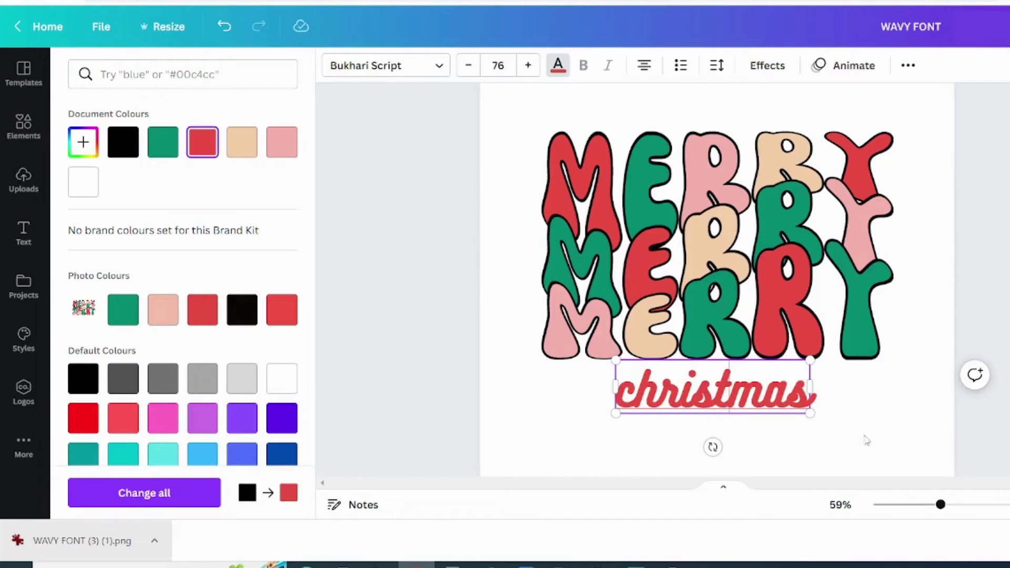
click(876, 442)
scroll(718, 349, down, 2)
Duplicate christmas and make the copy a black Hollow outline
click(717, 338)
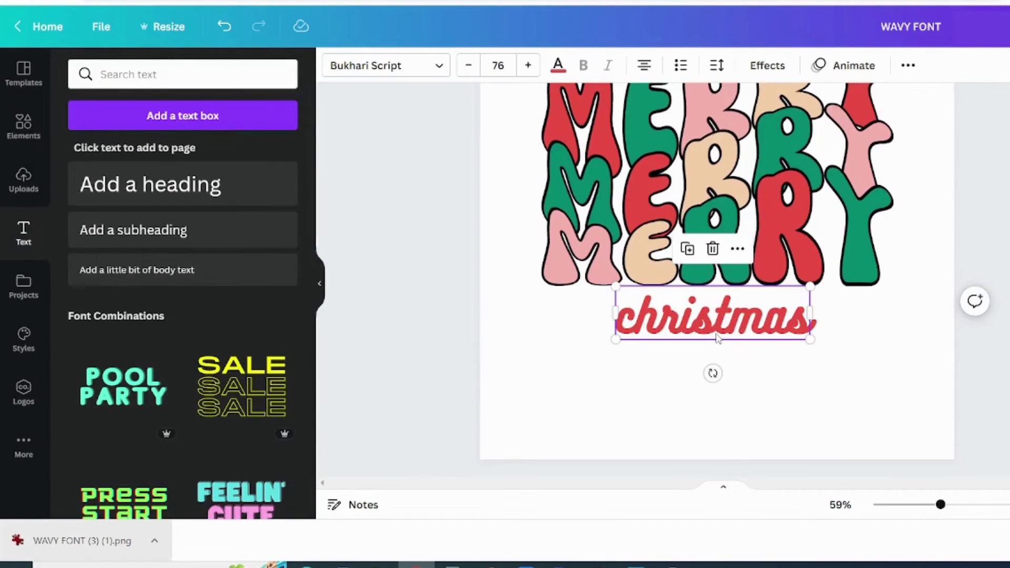
drag(712, 360, 719, 380)
drag(752, 335, 765, 380)
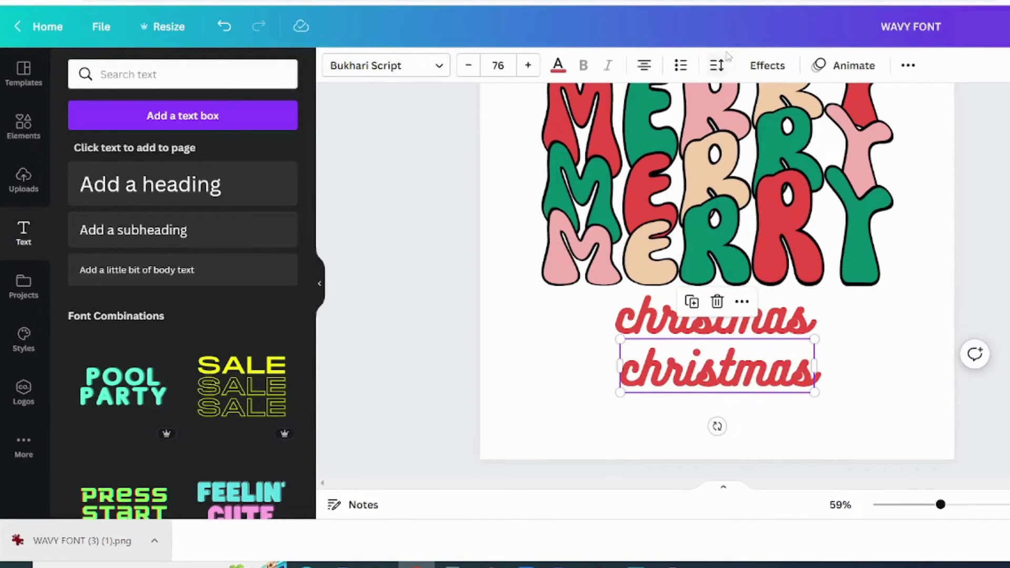
click(767, 65)
click(117, 260)
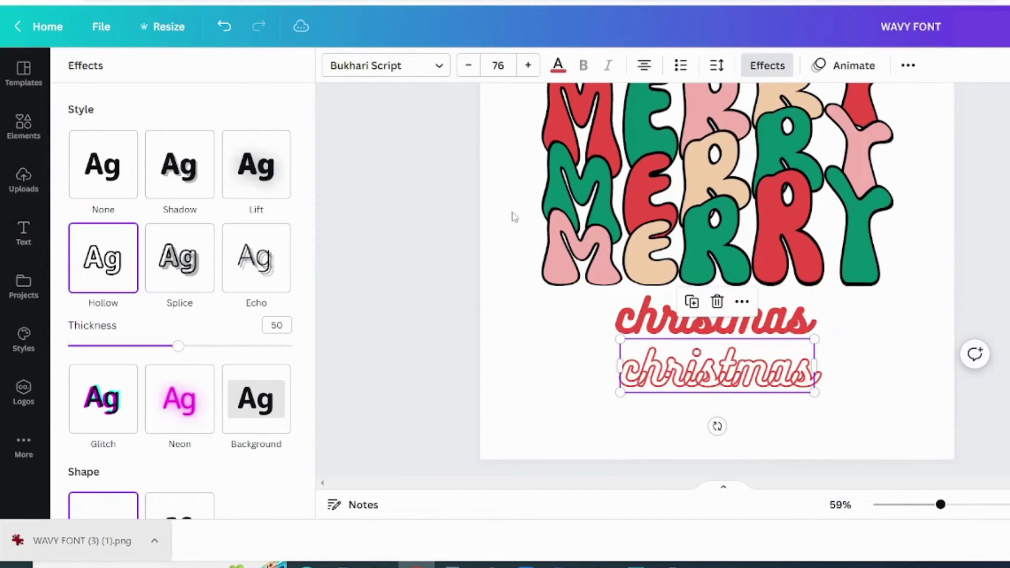
click(558, 65)
click(122, 140)
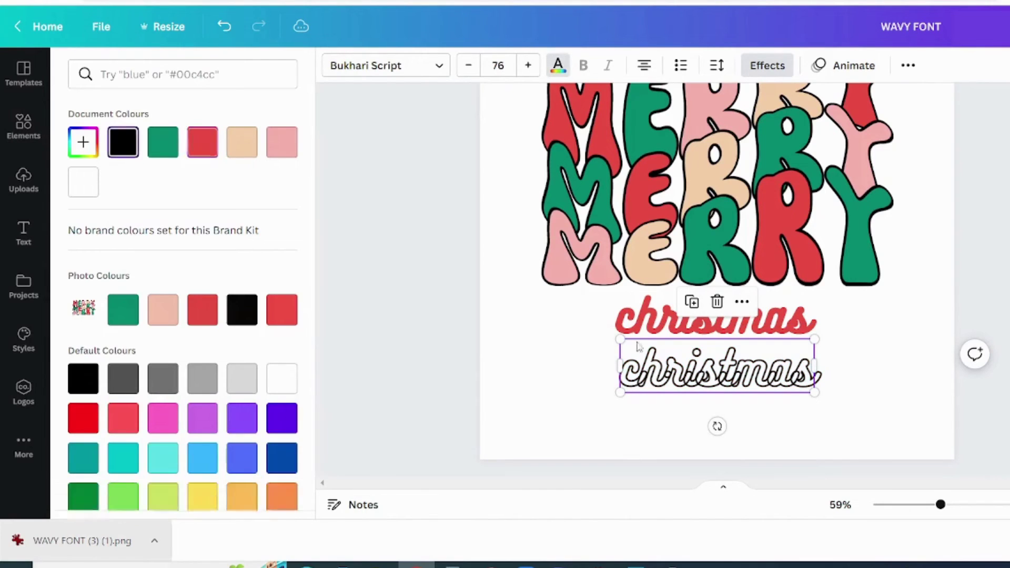
click(665, 378)
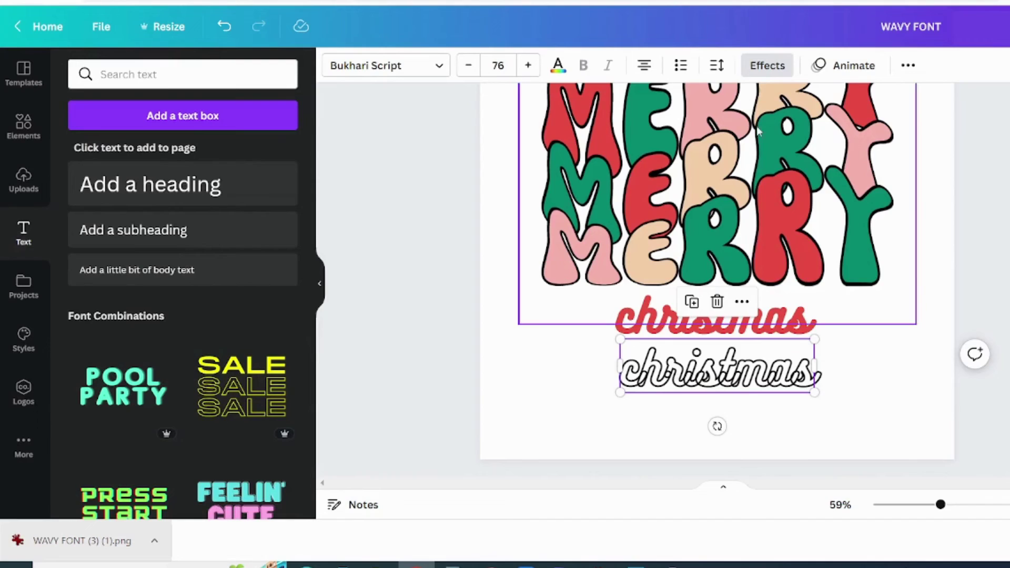
Layer the black outline behind the red christmas and raise its thickness to 85
drag(674, 376, 668, 326)
right_click(688, 319)
click(823, 316)
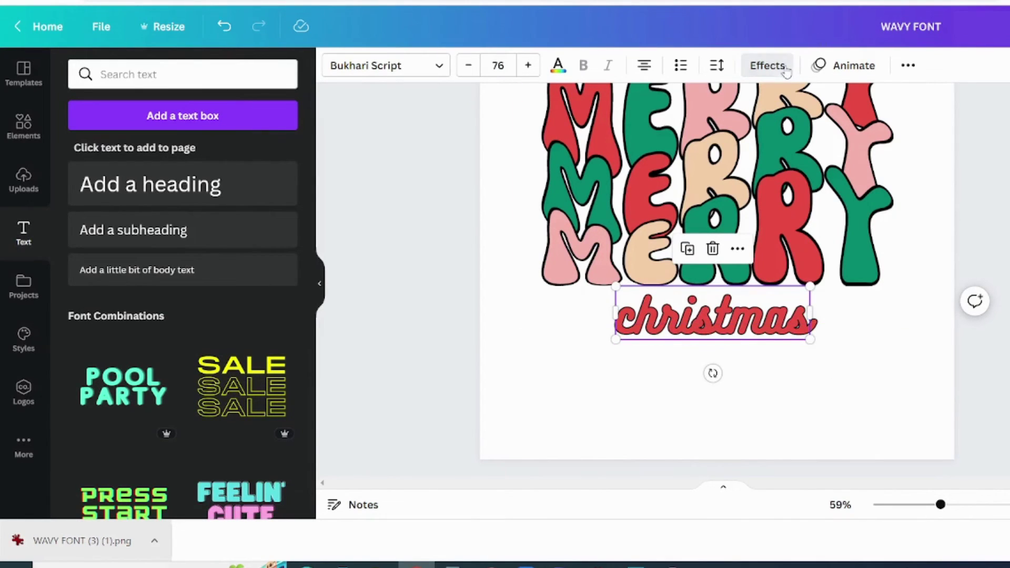
click(768, 66)
drag(234, 351, 259, 352)
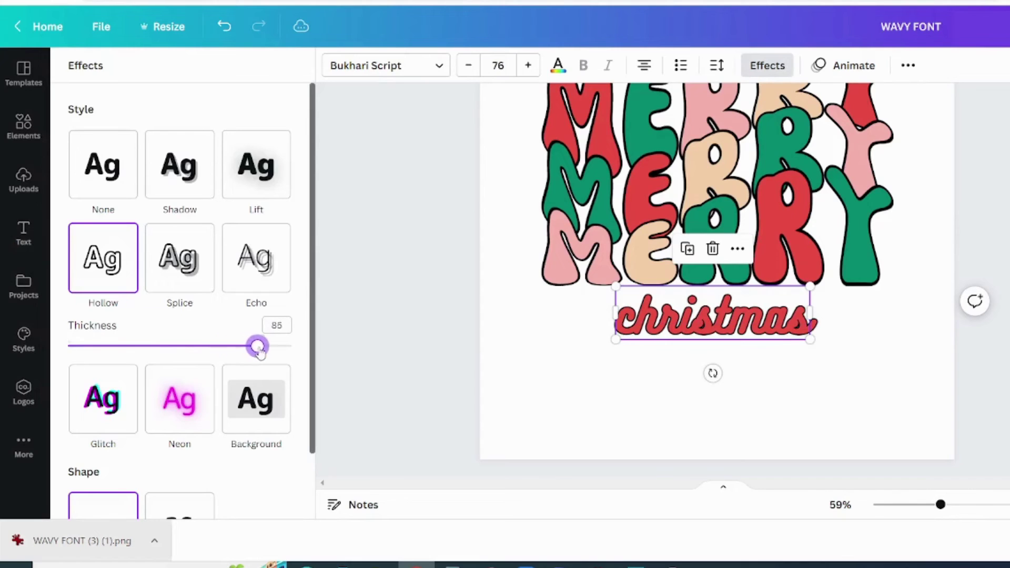
Enlarge christmas, tilt it slightly counterclockwise, and centre it under MERRY
mouse_move(797, 320)
mouse_down()
mouse_move(789, 315)
mouse_move(852, 345)
mouse_up()
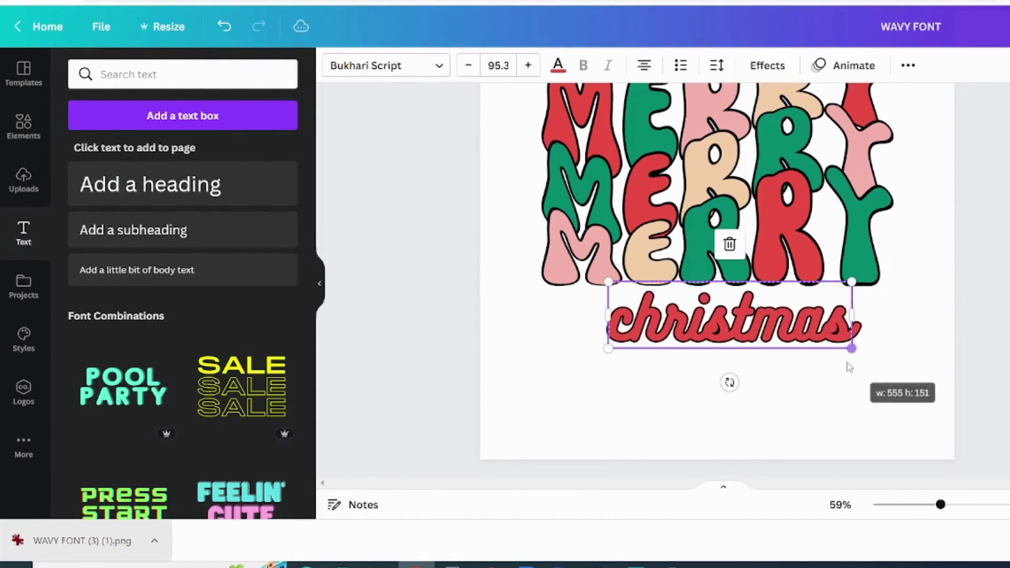
drag(728, 383, 726, 388)
drag(723, 334, 712, 313)
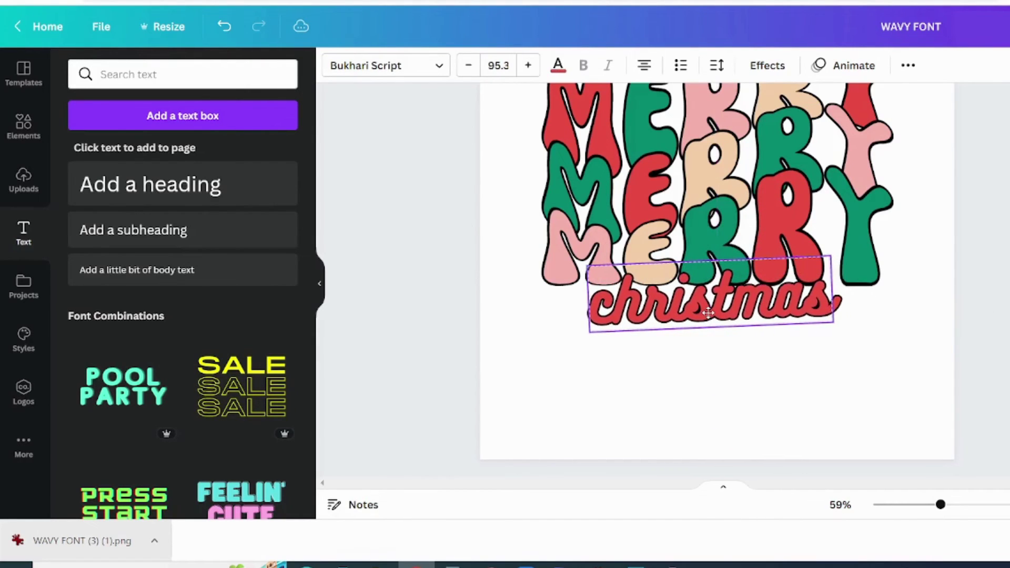
Search Elements for a star and add a star graphic to the page
click(888, 371)
click(162, 74)
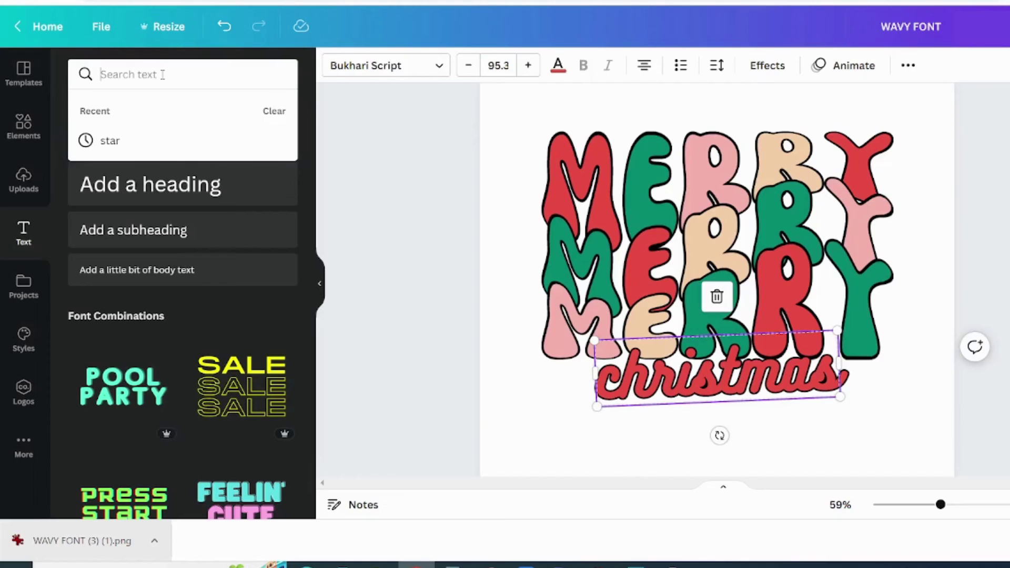
text(star)
click(24, 126)
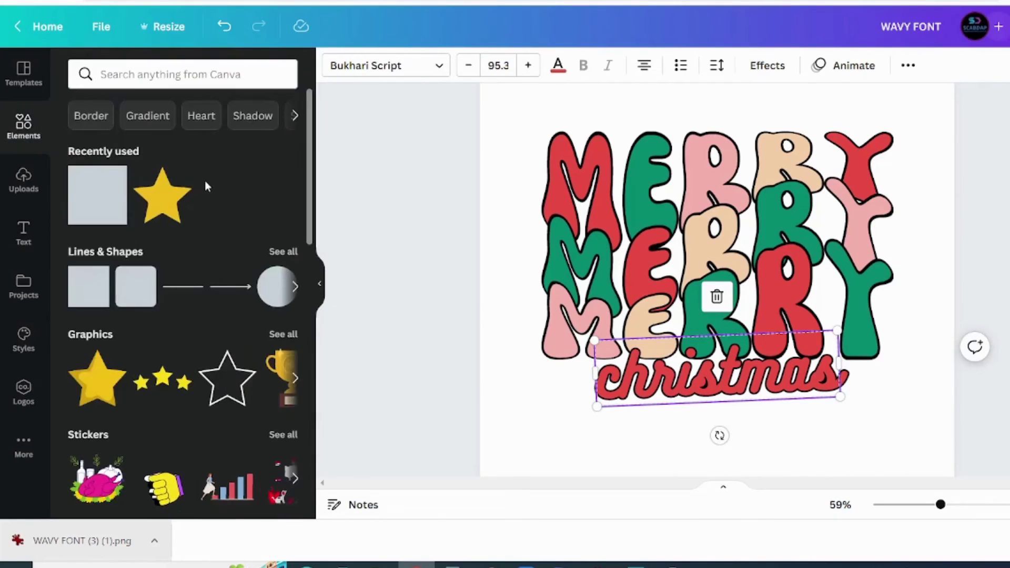
click(98, 195)
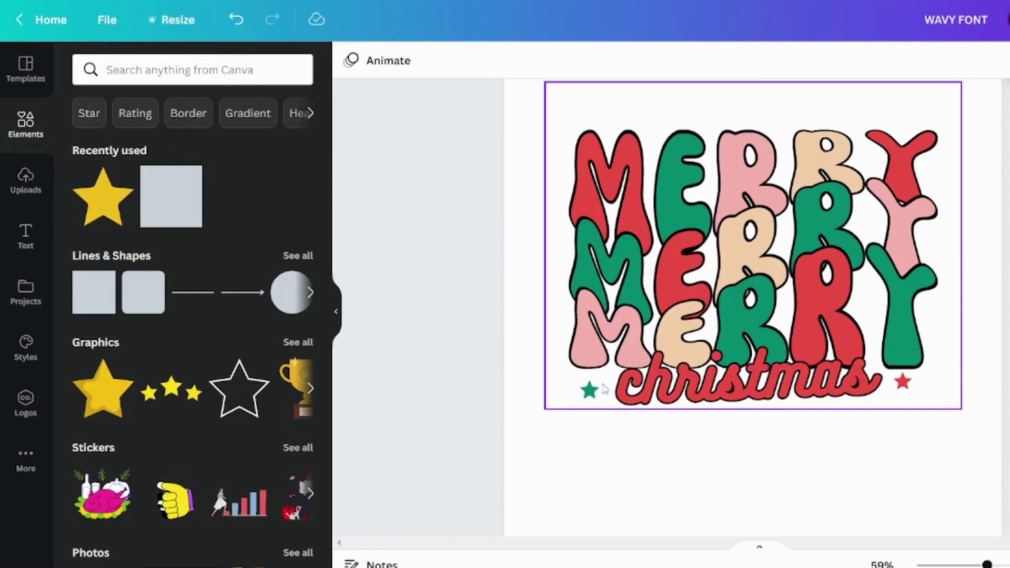
Nudge the christmas text slightly left and down, then deselect everything
click(657, 402)
drag(656, 401, 651, 406)
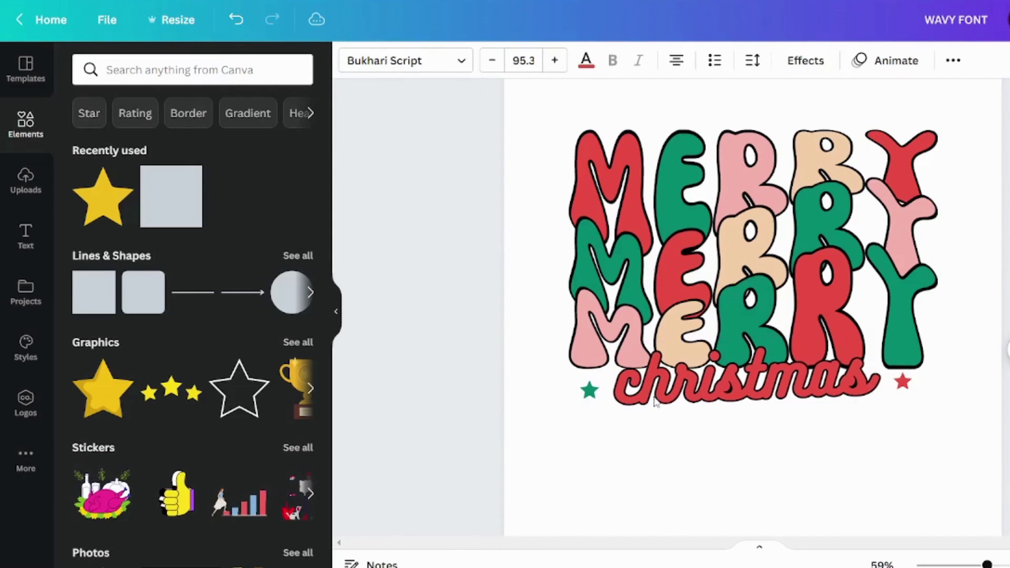
key(Escape)
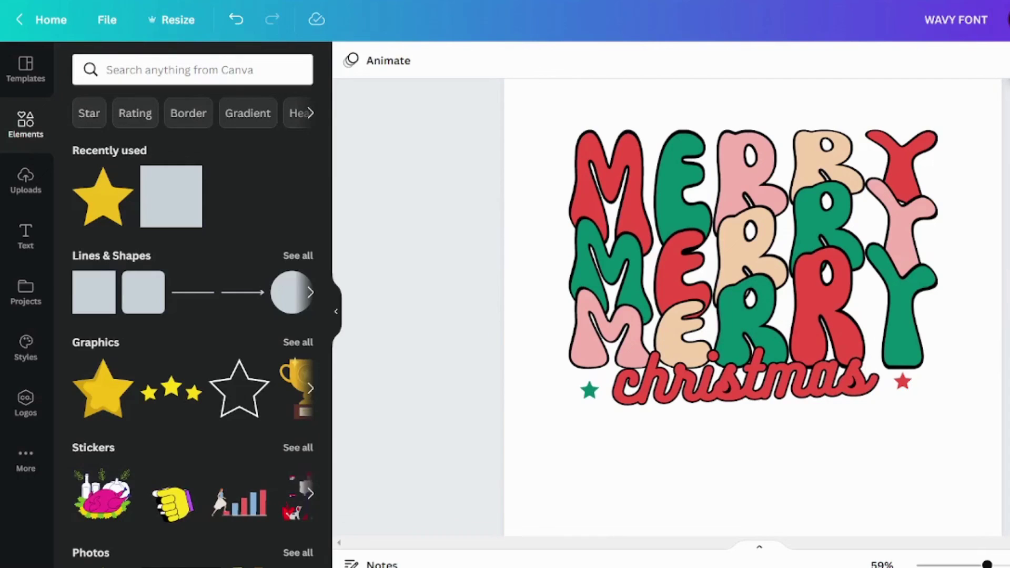